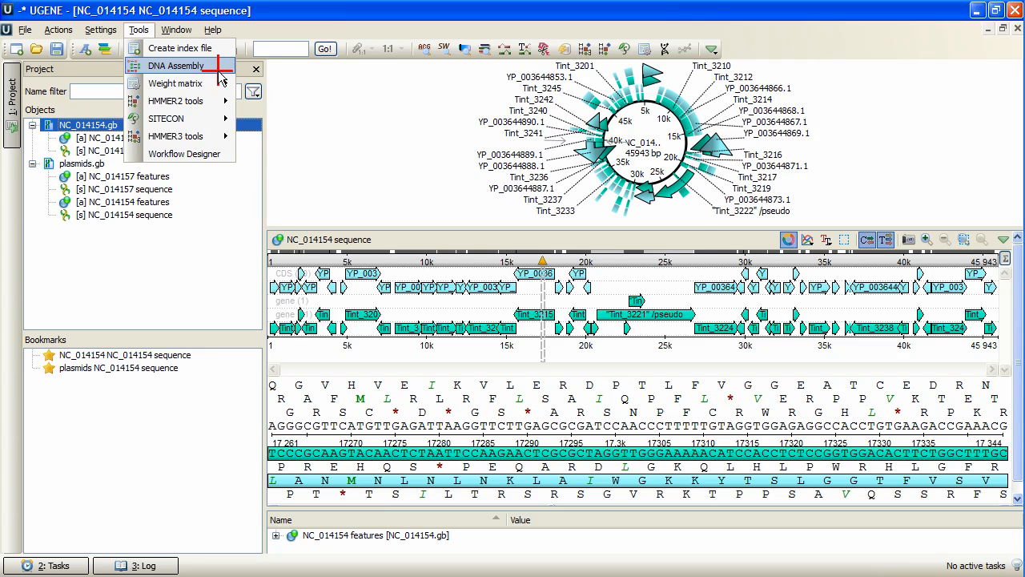
# Step: Start a DNA assembly to reference and load reference_seq.fa from the samples folder as the reference sequence
pyautogui.click(218, 69)
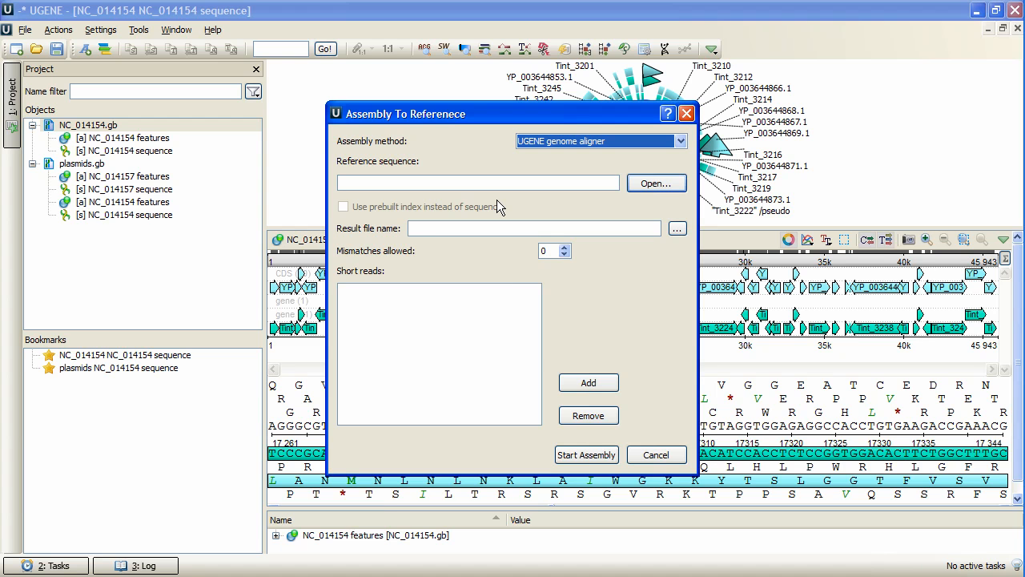
pyautogui.click(645, 183)
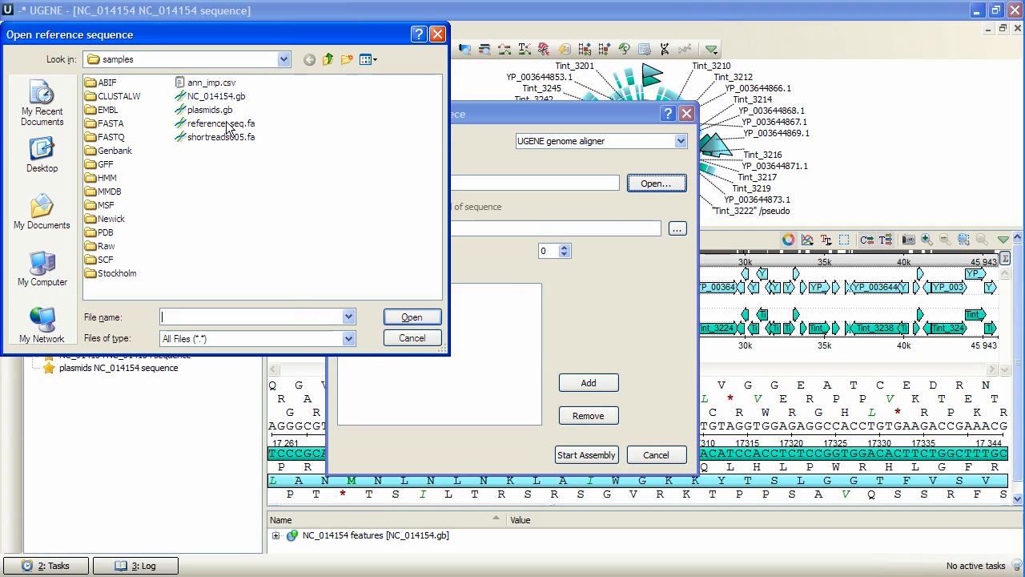
pyautogui.click(228, 128)
pyautogui.click(410, 317)
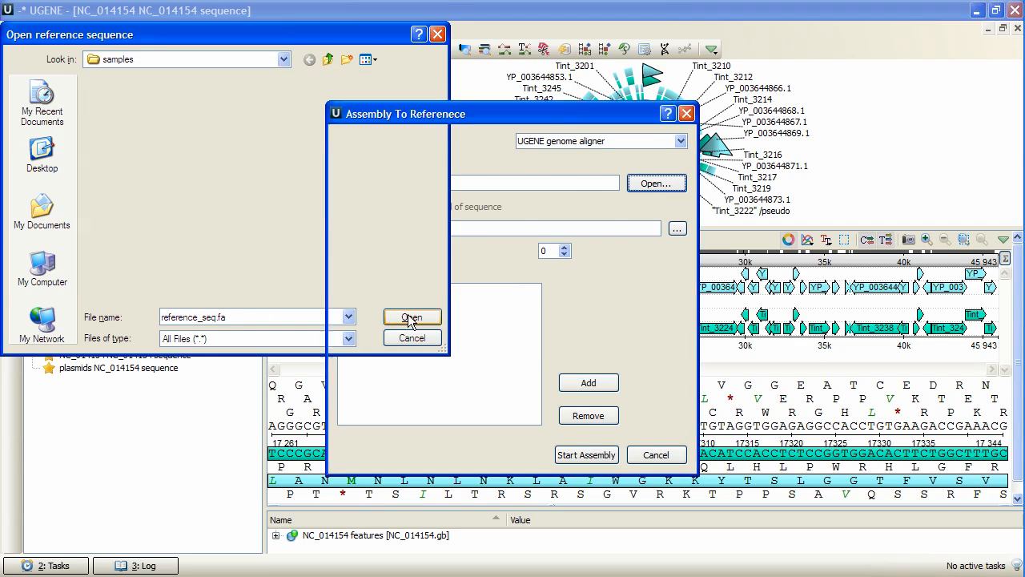
# Step: Add shortreads005.fa from the samples folder to the assembly's short reads
pyautogui.click(578, 384)
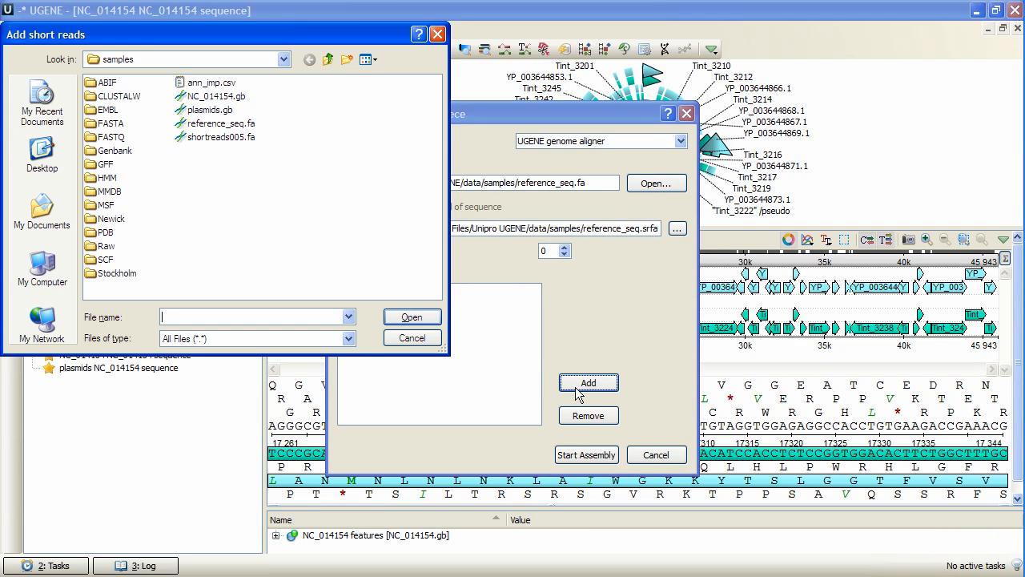
pyautogui.click(237, 137)
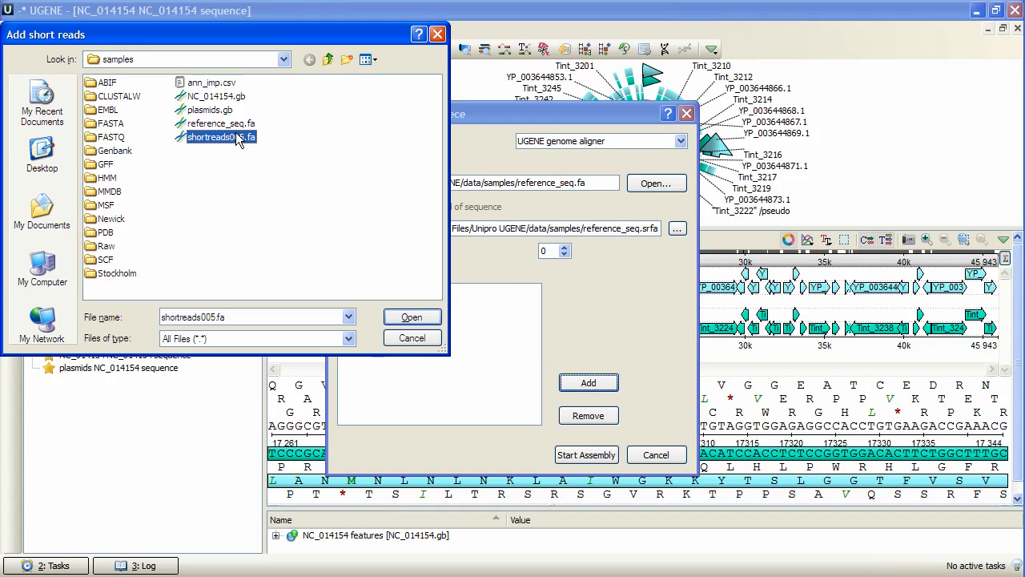
pyautogui.click(410, 318)
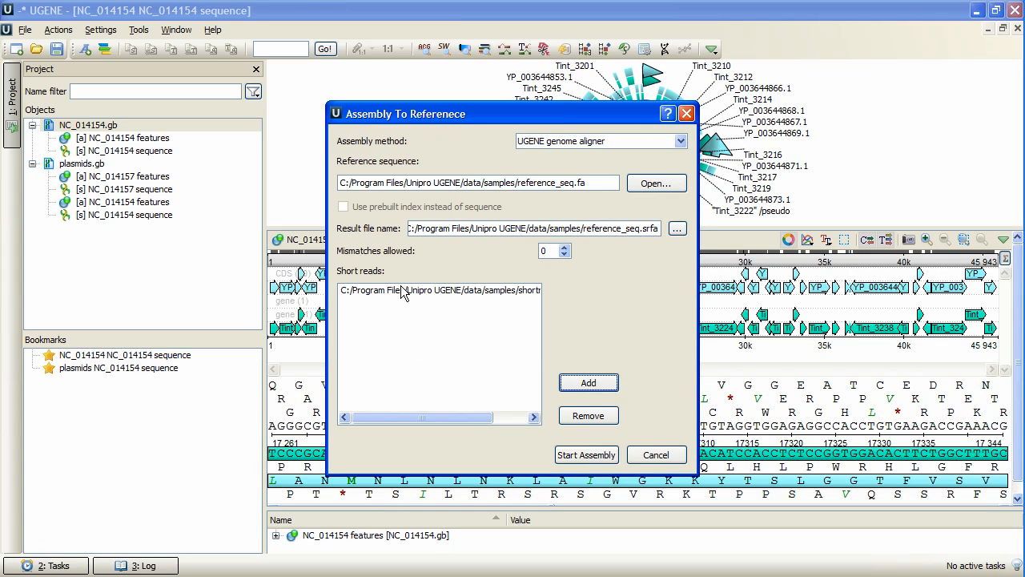
pyautogui.click(402, 288)
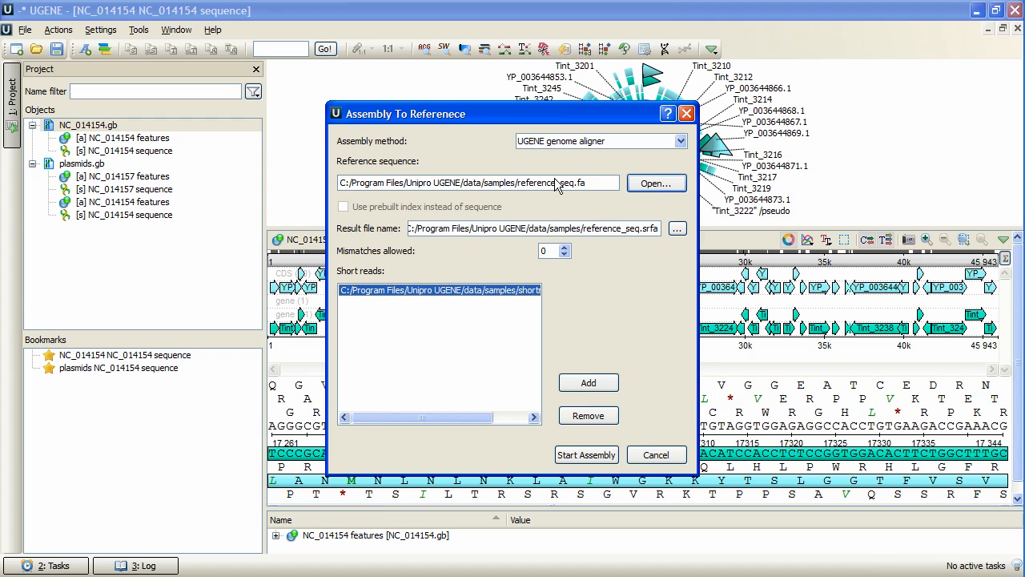
# Step: Choose UGENE genome aligner as the assembly method and run the assembly
pyautogui.click(680, 142)
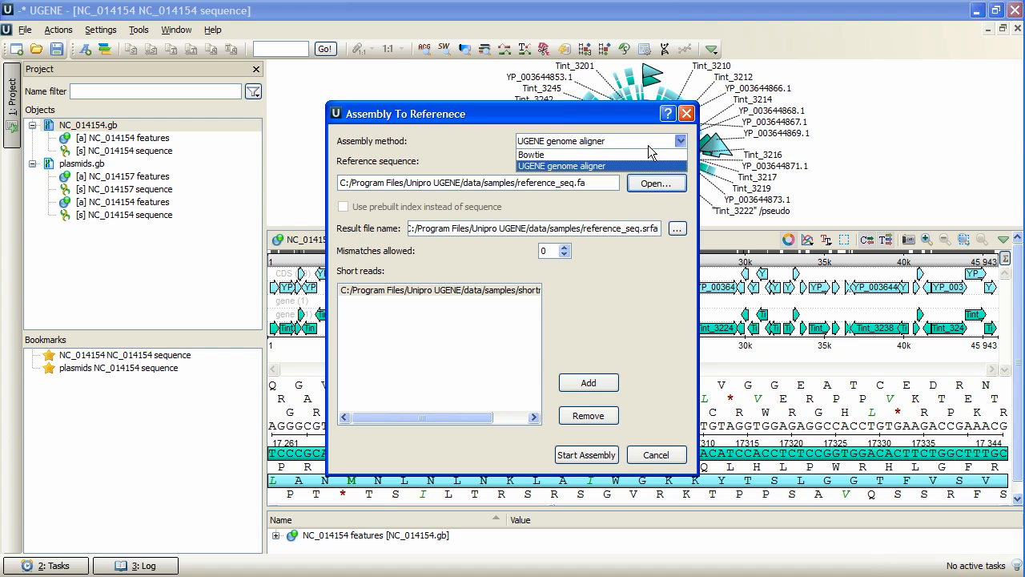
pyautogui.click(622, 166)
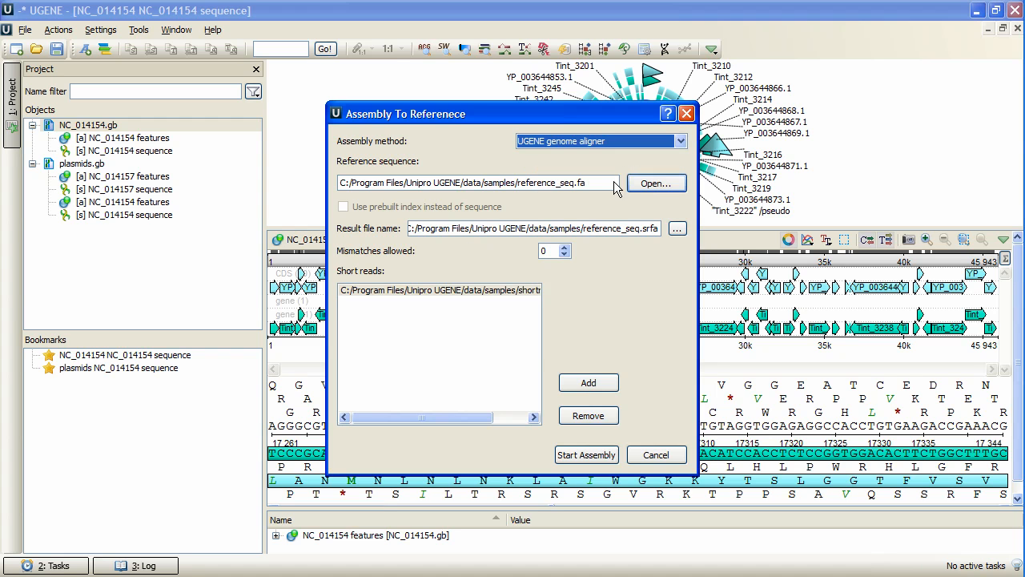
pyautogui.click(589, 456)
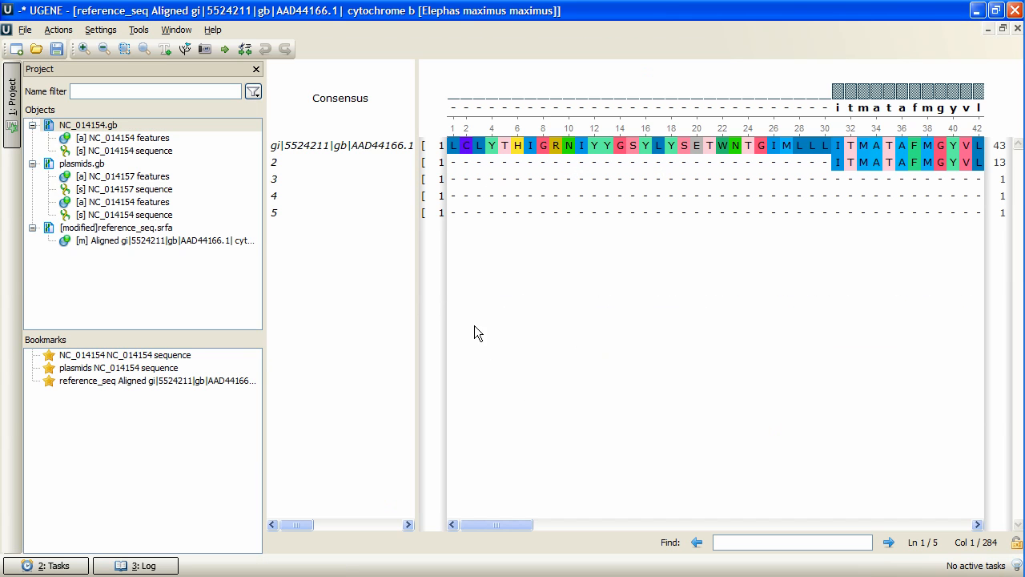
# Step: Select short reads 2 to 5 in the resulting alignment and save the modified reference_seq.srfa document
pyautogui.click(348, 152)
pyautogui.moveTo(280, 164); pyautogui.dragTo(289, 216)
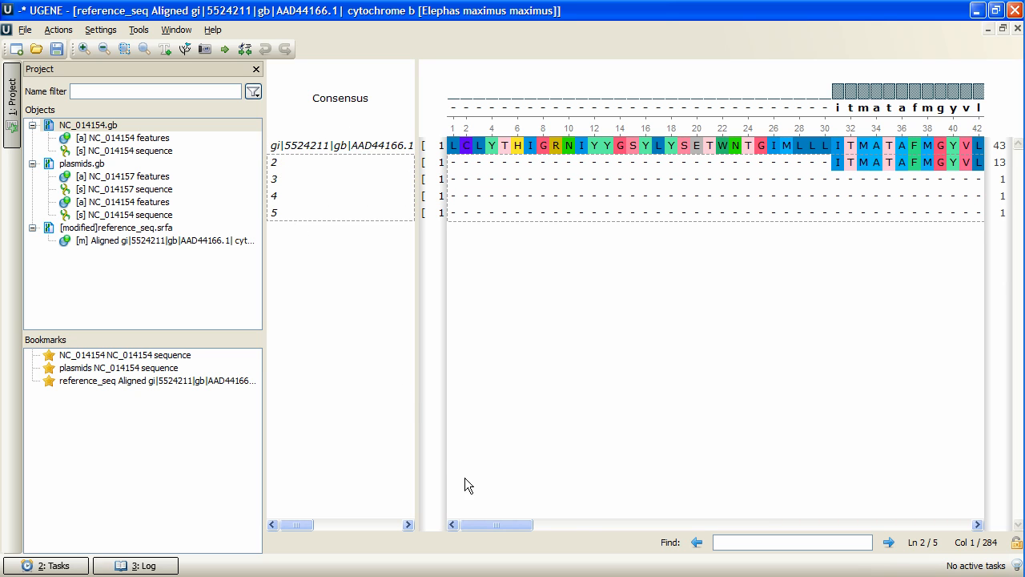
pyautogui.moveTo(480, 522); pyautogui.dragTo(648, 506)
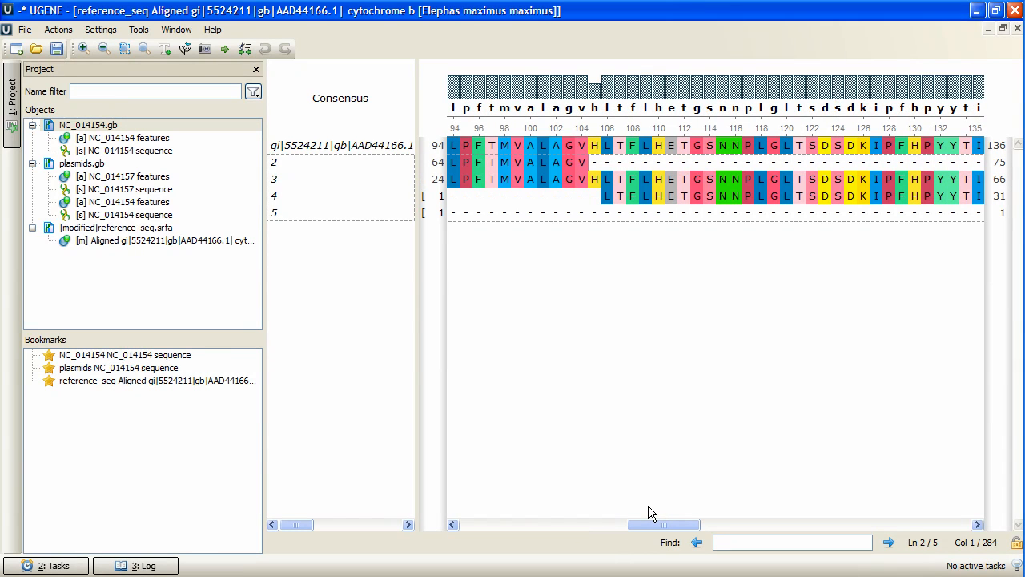
pyautogui.rightClick(157, 228)
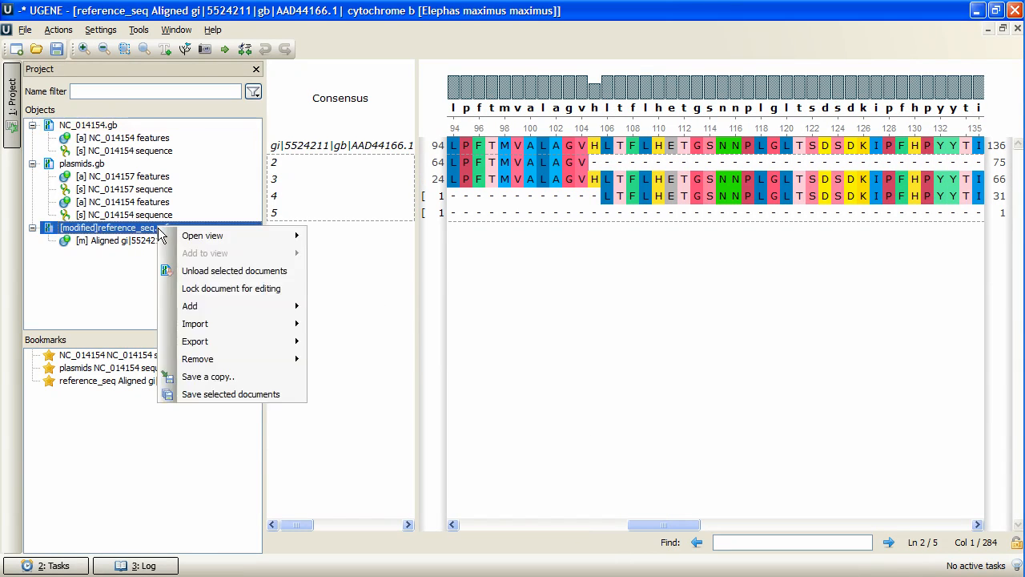
pyautogui.click(249, 394)
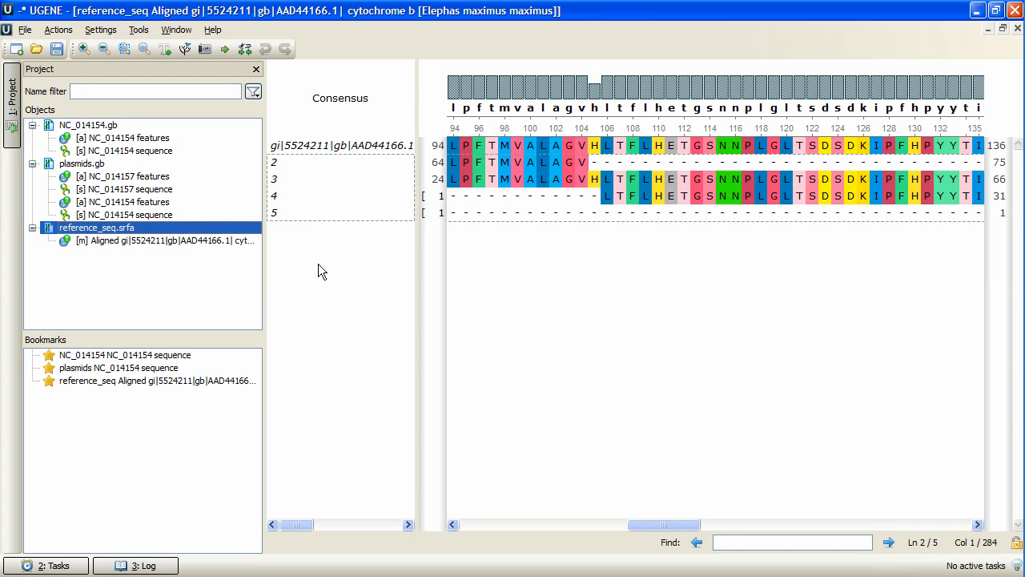
# Step: Switch to Far Manager and open reference_seq.srfa from the samples folder in the text editor
pyautogui.hotkey('alt', 'Tab')
pyautogui.hotkey('alt', 'Tab')
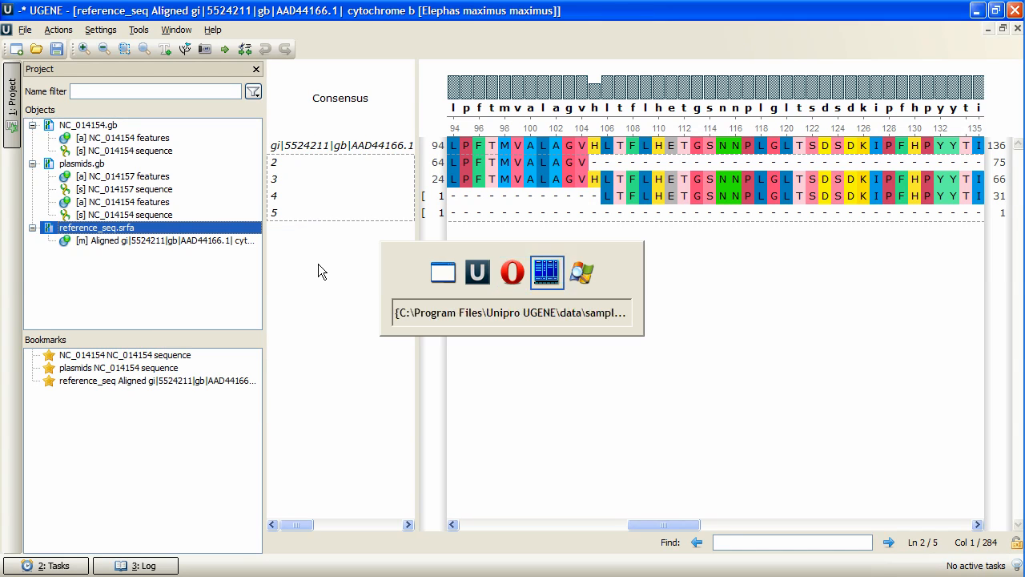
pyautogui.press('Home')
pyautogui.press('Return')
pyautogui.press('End')
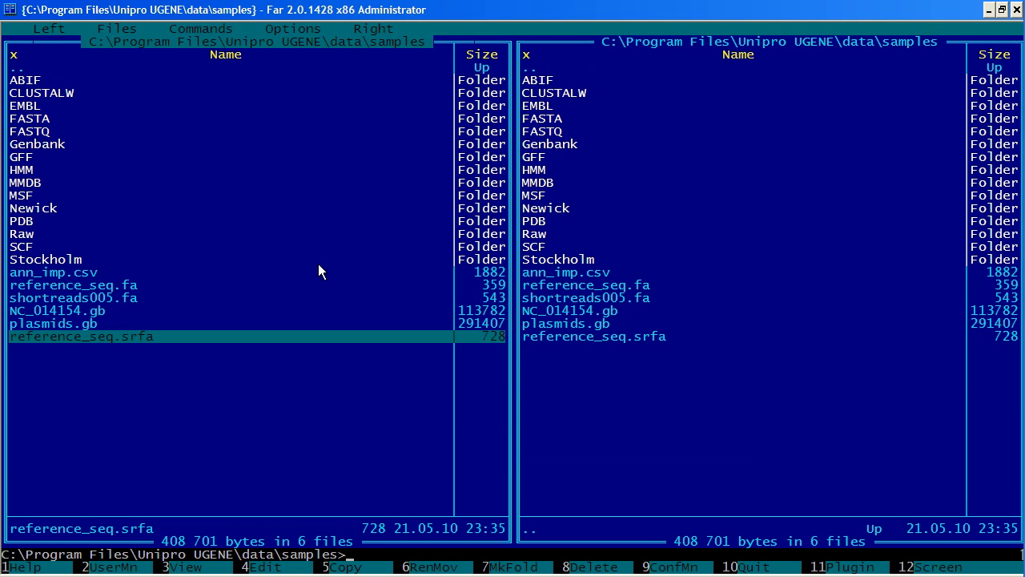
pyautogui.press('F4')
# Step: Highlight the word "offset" in the first sequence header of the file and close the editor
pyautogui.press('Up')
pyautogui.press('Up')
pyautogui.press('Home')
pyautogui.press('Down')
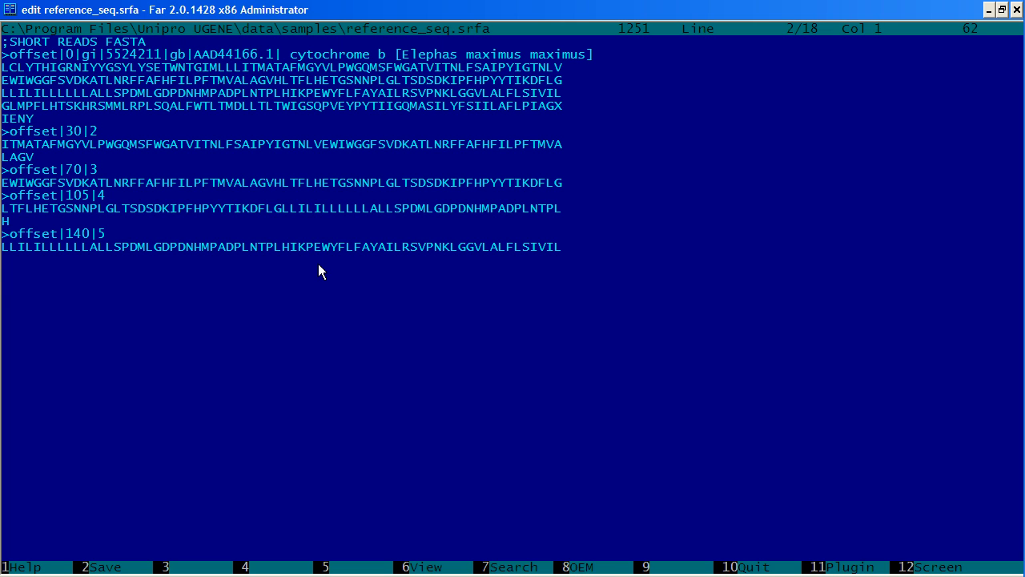
pyautogui.press('Right')
pyautogui.hotkey('shift', 'Right')
pyautogui.hotkey('shift', 'Right')
pyautogui.hotkey('shift', 'Right')
pyautogui.hotkey('shift', 'Right')
pyautogui.hotkey('shift', 'Right')
pyautogui.hotkey('shift', 'Right')
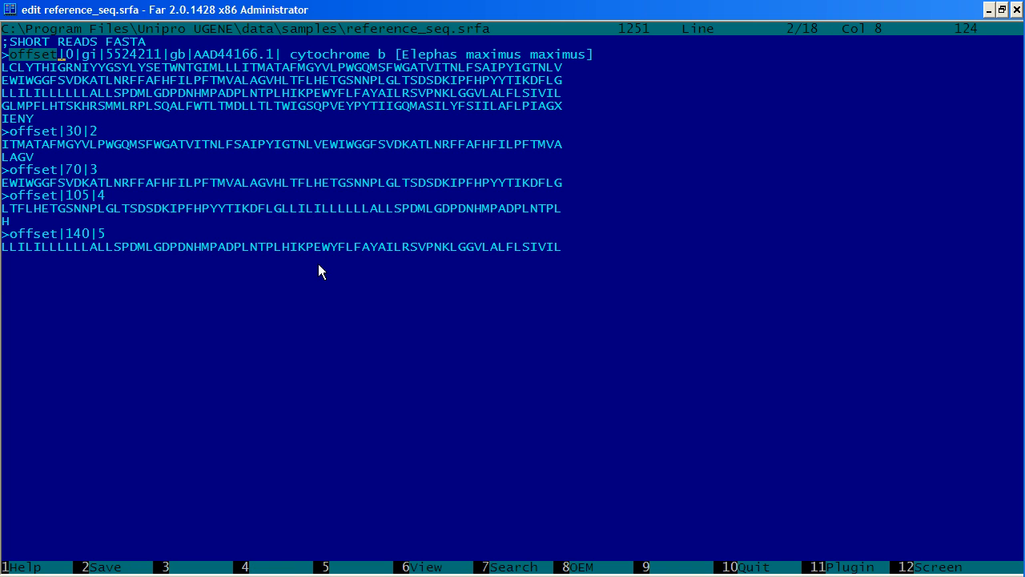
pyautogui.press('Escape')
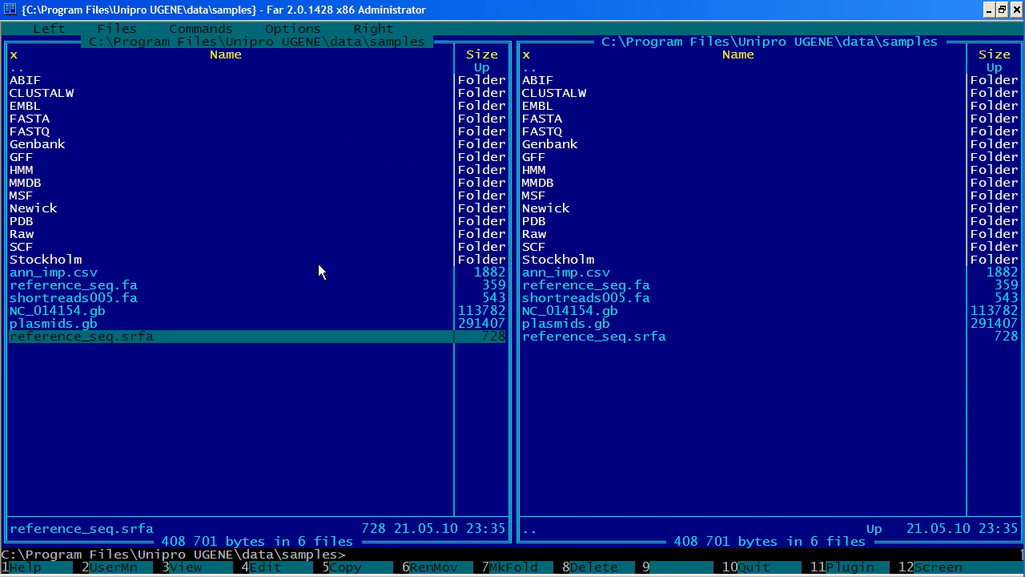
# Step: Switch back to UGENE, select about columns 96 to 124 across all five alignment rows, and zoom to that selection
pyautogui.hotkey('alt', 'Tab')
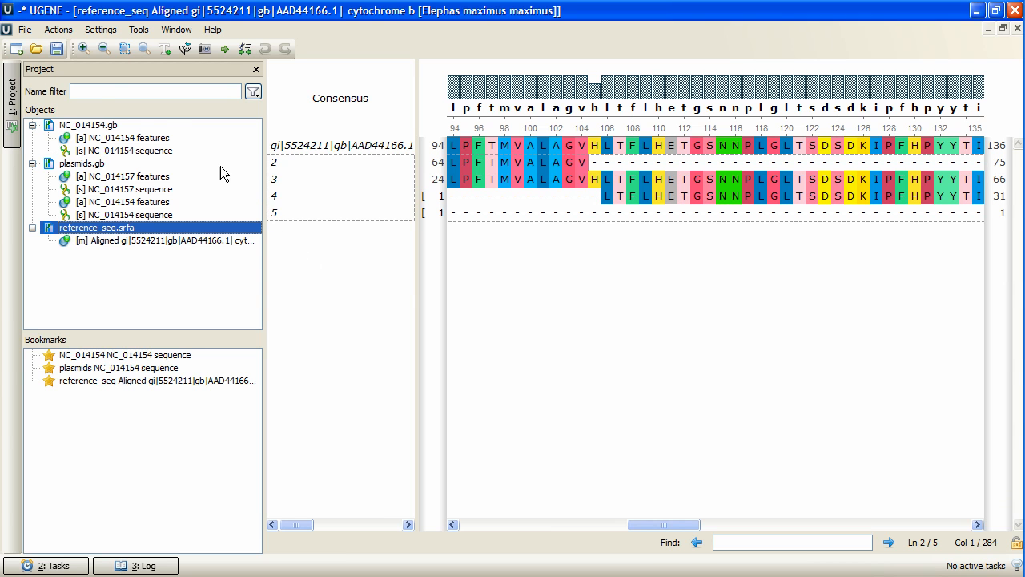
pyautogui.click(105, 51)
pyautogui.click(105, 52)
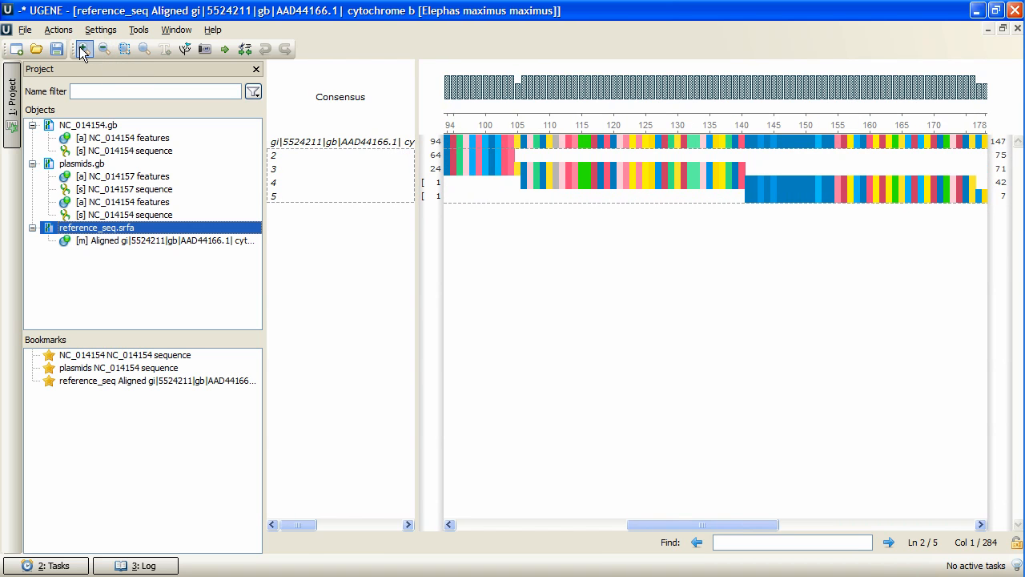
pyautogui.click(83, 50)
pyautogui.click(83, 50)
pyautogui.moveTo(474, 138); pyautogui.dragTo(768, 200)
pyautogui.click(133, 47)
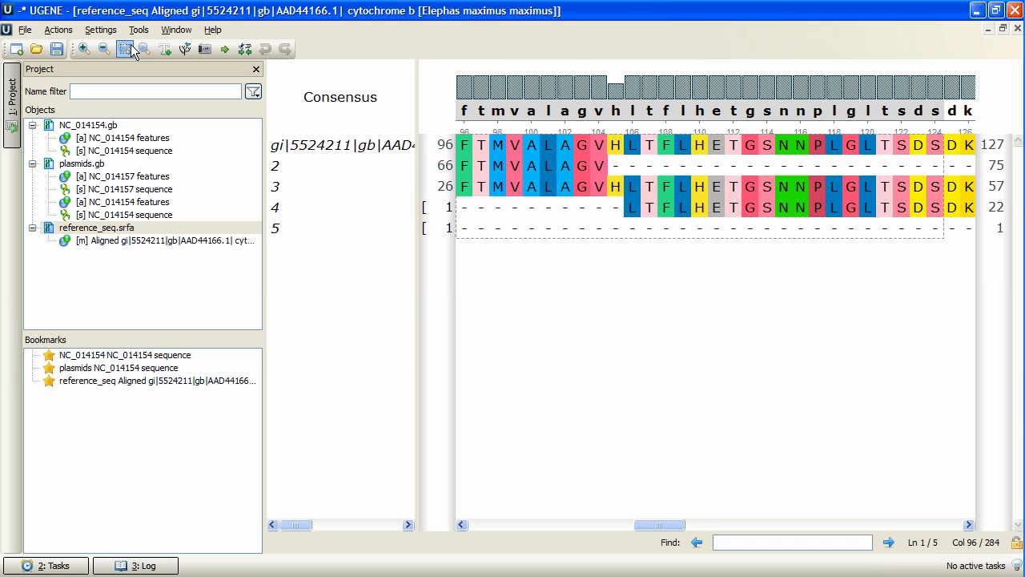
# Step: Open the sequence file human_T1.fa from the FASTA samples folder
pyautogui.click(37, 49)
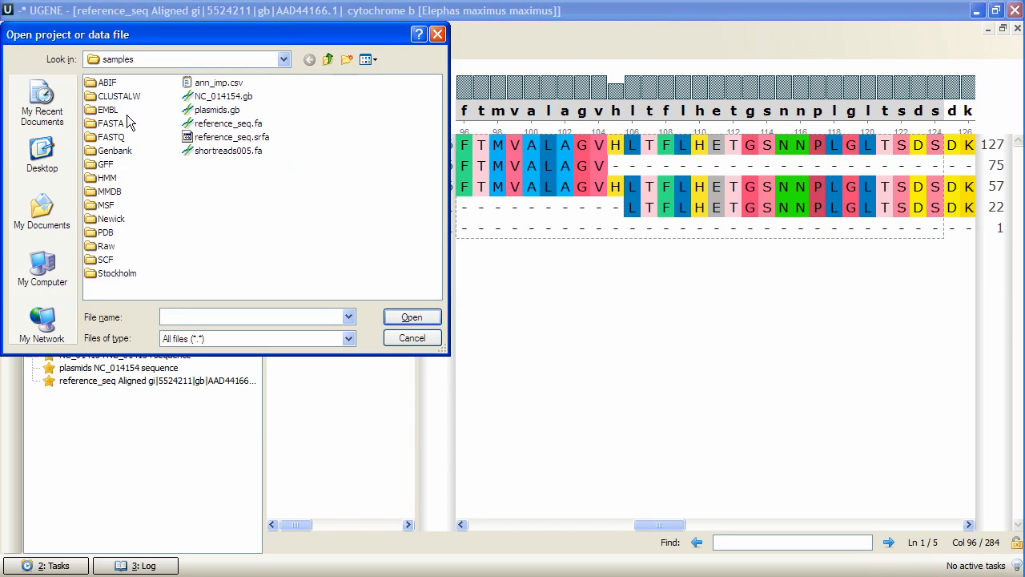
pyautogui.doubleClick(117, 124)
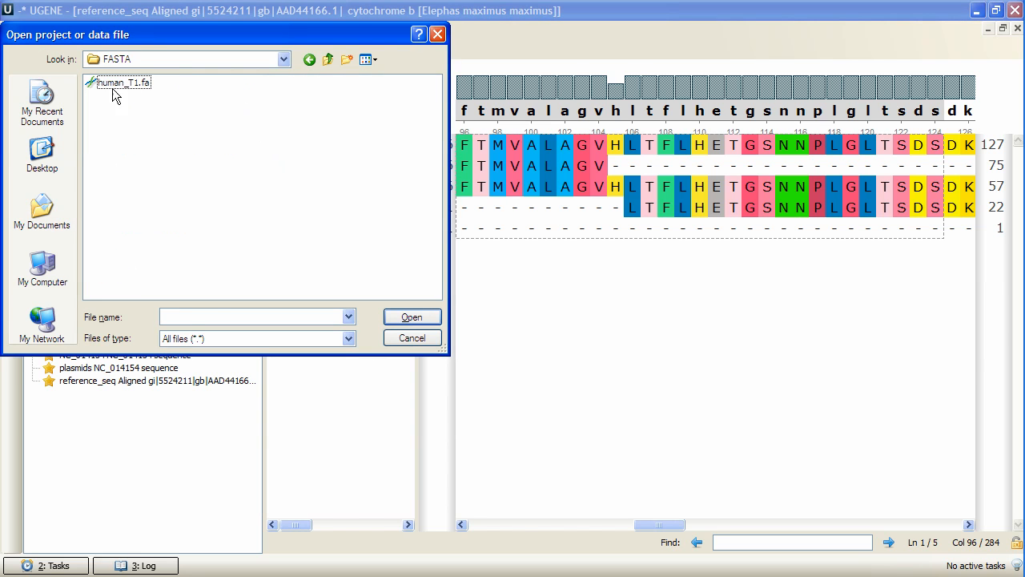
pyautogui.click(108, 83)
pyautogui.click(412, 317)
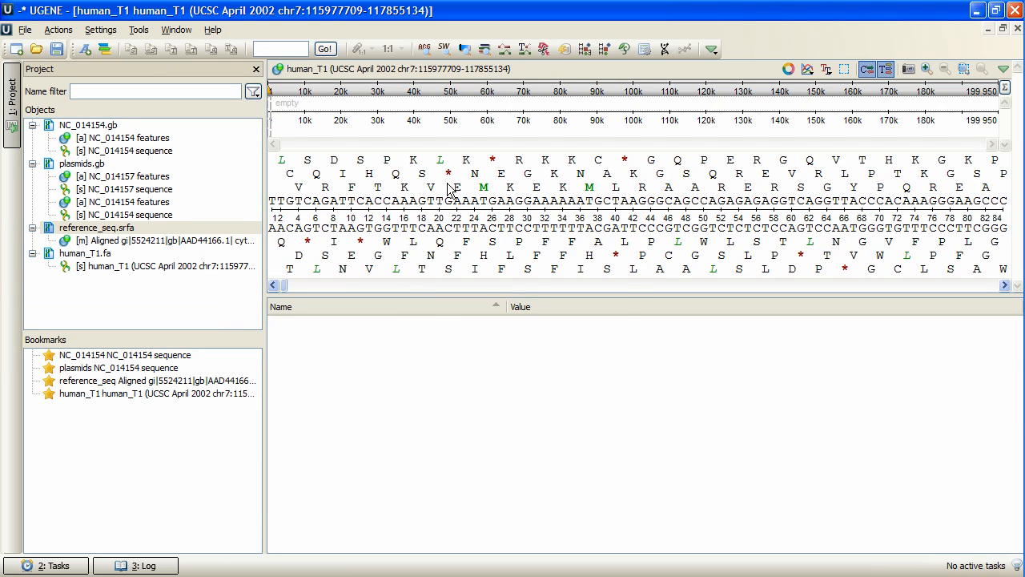
# Step: Open the search for transcription factor binding sites with matrices on the human_T1 sequence
pyautogui.rightClick(451, 189)
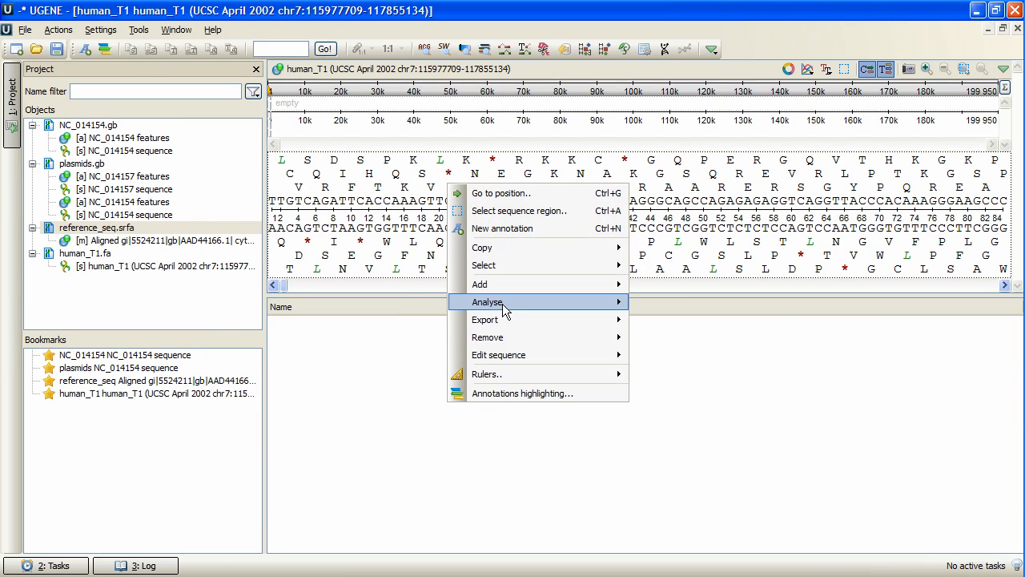
pyautogui.moveTo(503, 303)
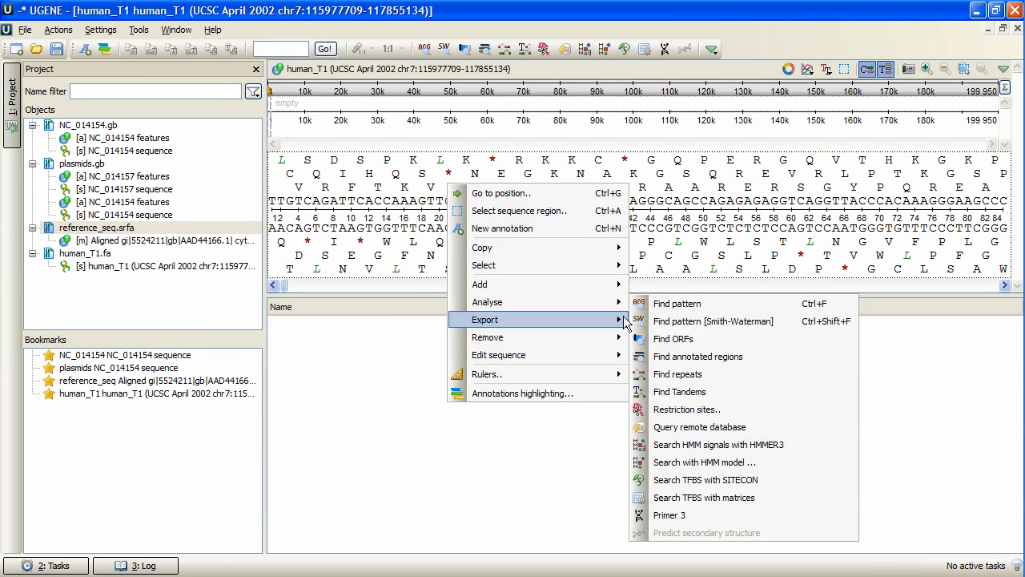
pyautogui.click(768, 498)
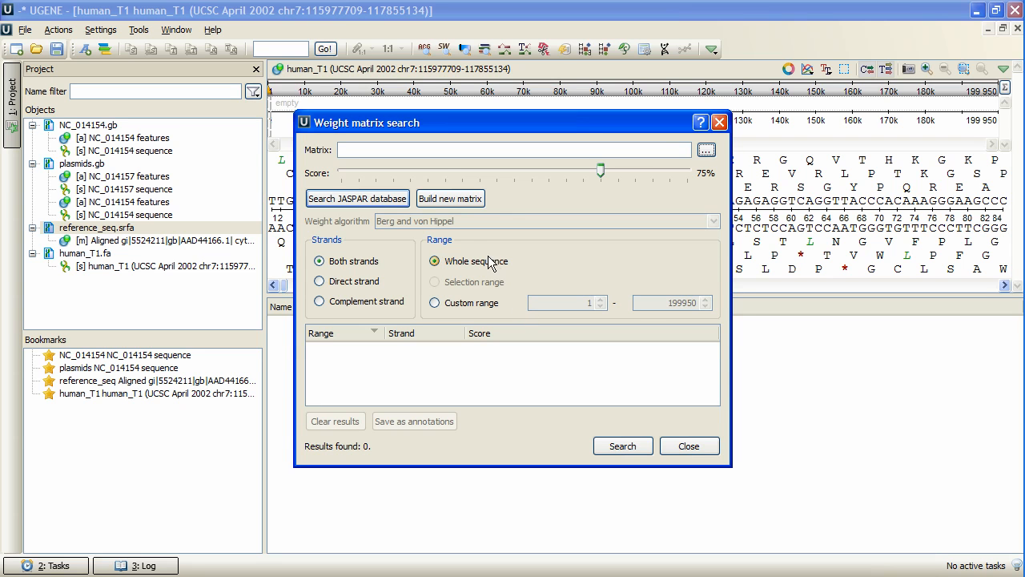
# Step: Examine the properties of the ROX1 matrix under insects in the JASPAR database, and leave without selecting it
pyautogui.click(386, 200)
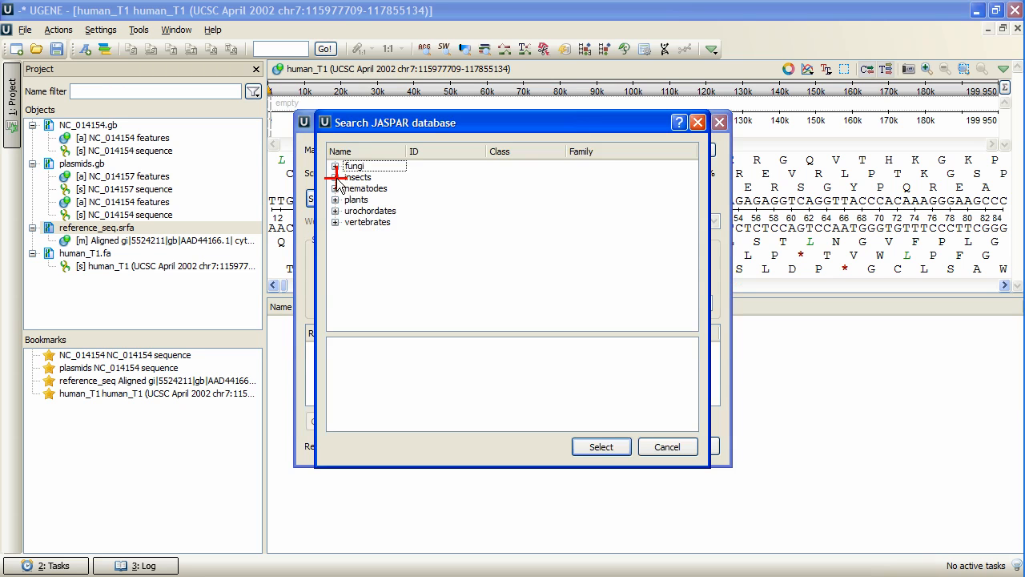
pyautogui.click(335, 178)
pyautogui.click(388, 201)
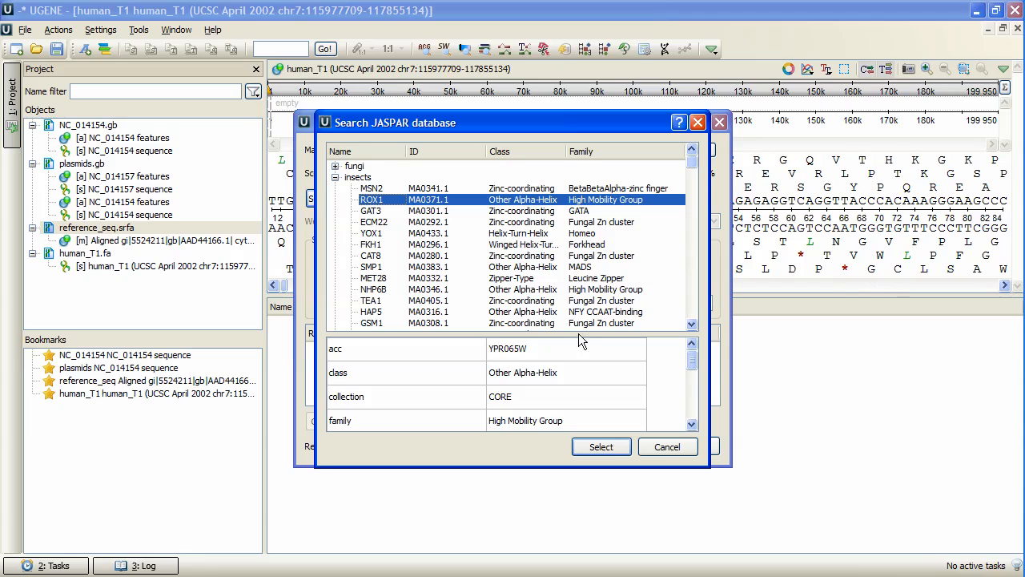
pyautogui.moveTo(692, 358); pyautogui.dragTo(691, 412)
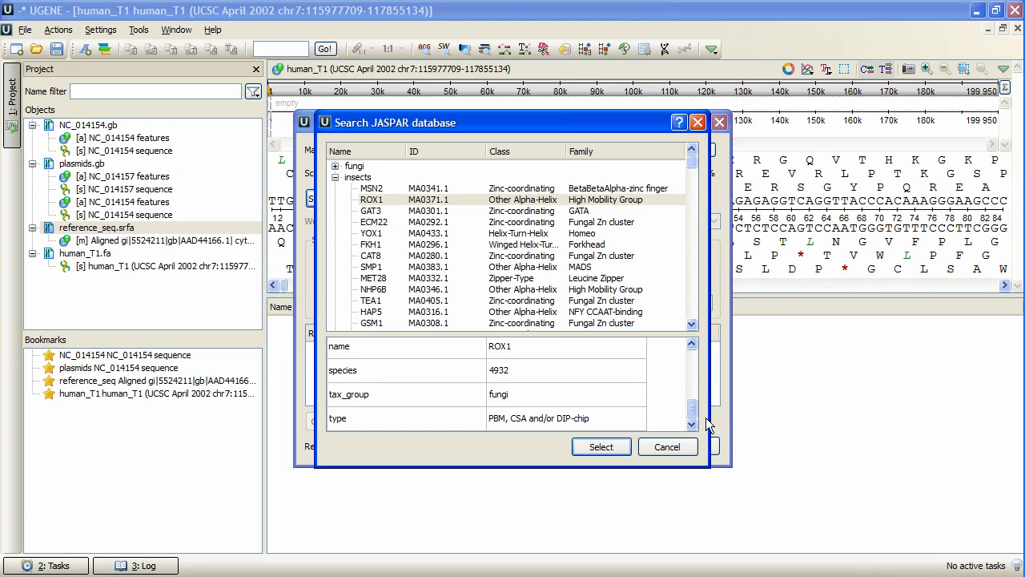
pyautogui.click(685, 447)
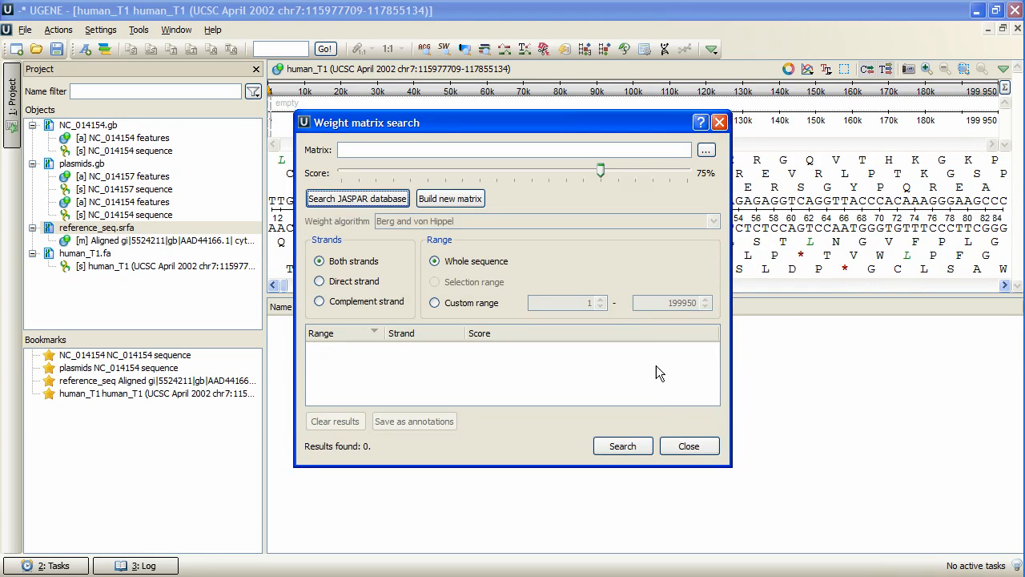
# Step: Look through the JASPAR folder for frequency matrix files and close the file selection without choosing one
pyautogui.click(706, 150)
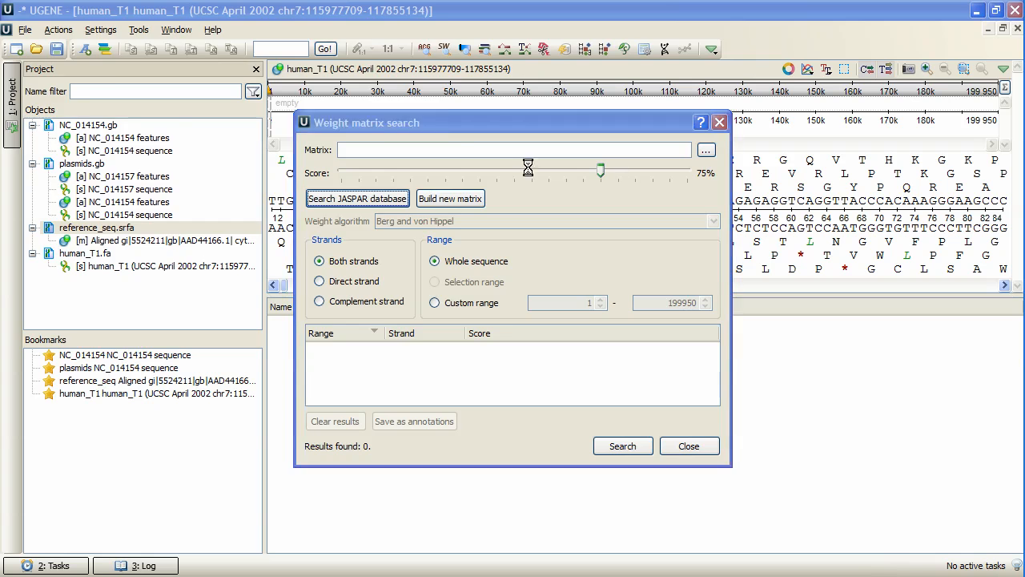
pyautogui.doubleClick(122, 84)
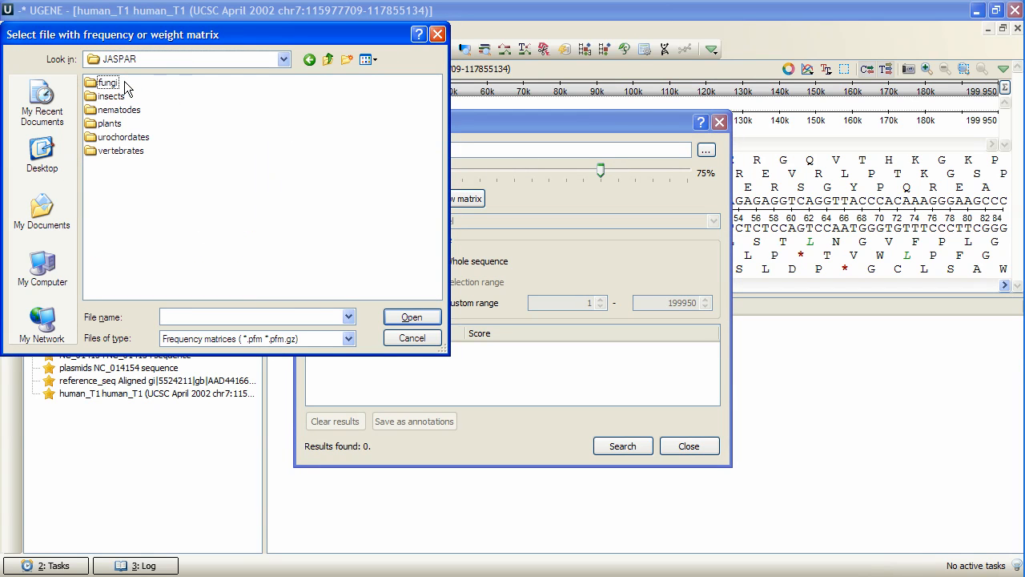
pyautogui.click(412, 337)
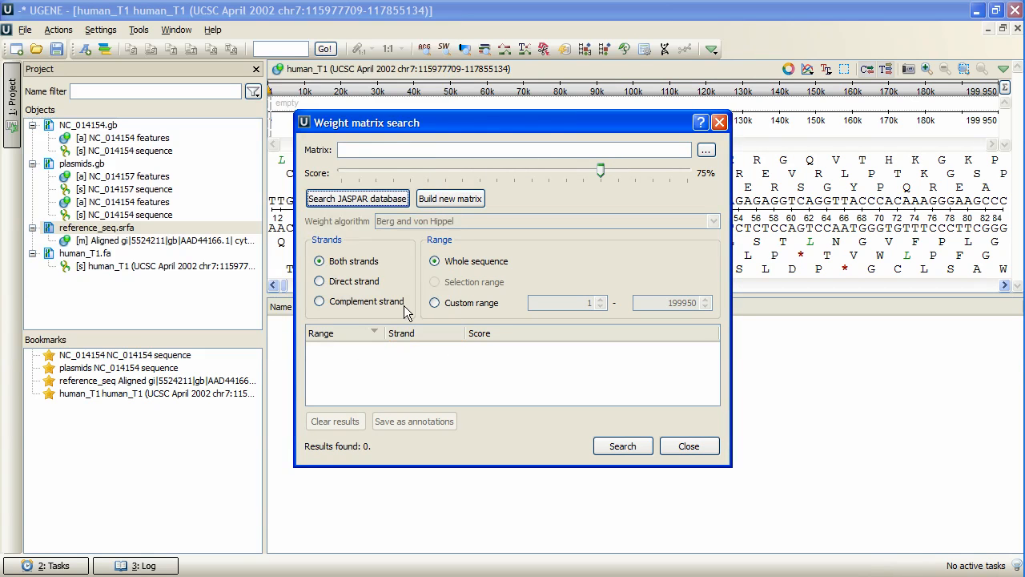
# Step: Look at the options for building a new weight or frequency matrix and close them without building one
pyautogui.click(464, 199)
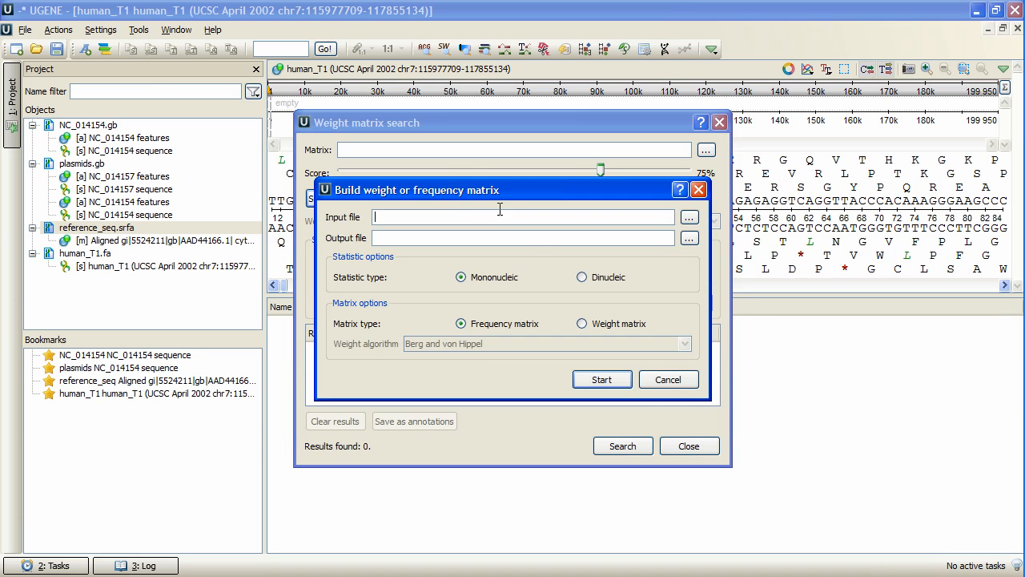
pyautogui.click(657, 381)
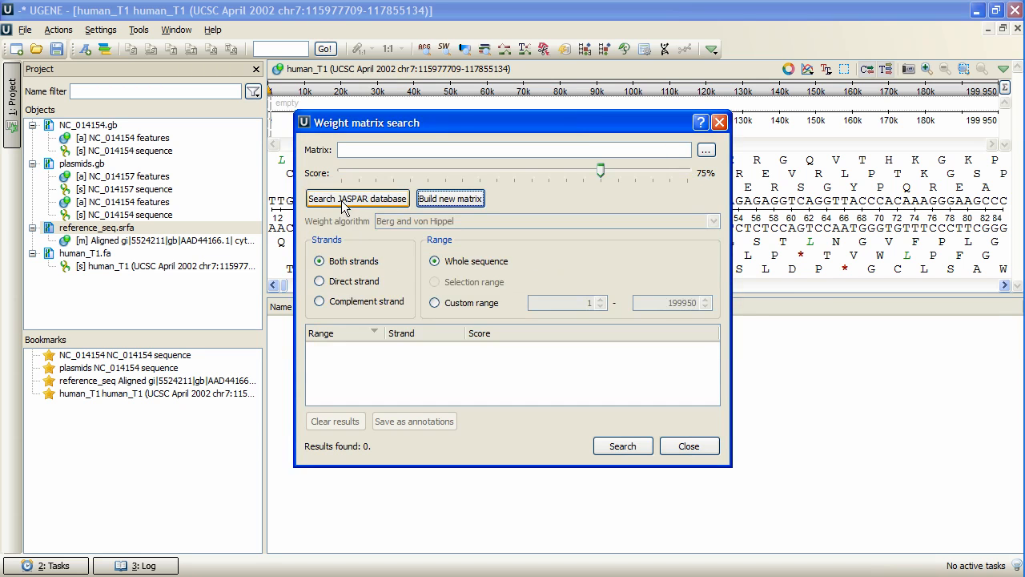
# Step: Select the ROX1 matrix under fungi in the JASPAR database and run the weight matrix search on human_T1
pyautogui.click(345, 205)
pyautogui.click(335, 166)
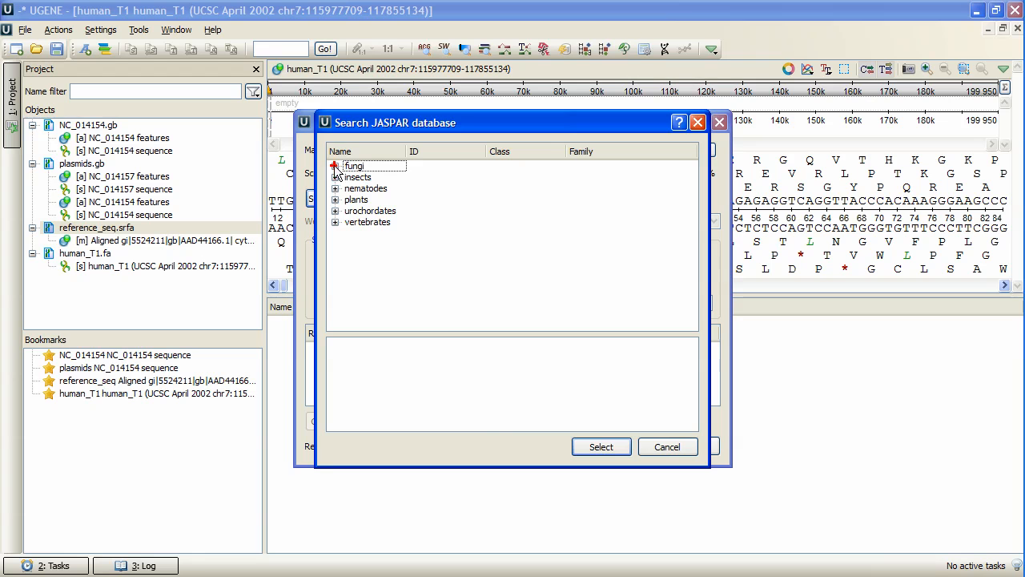
pyautogui.click(377, 190)
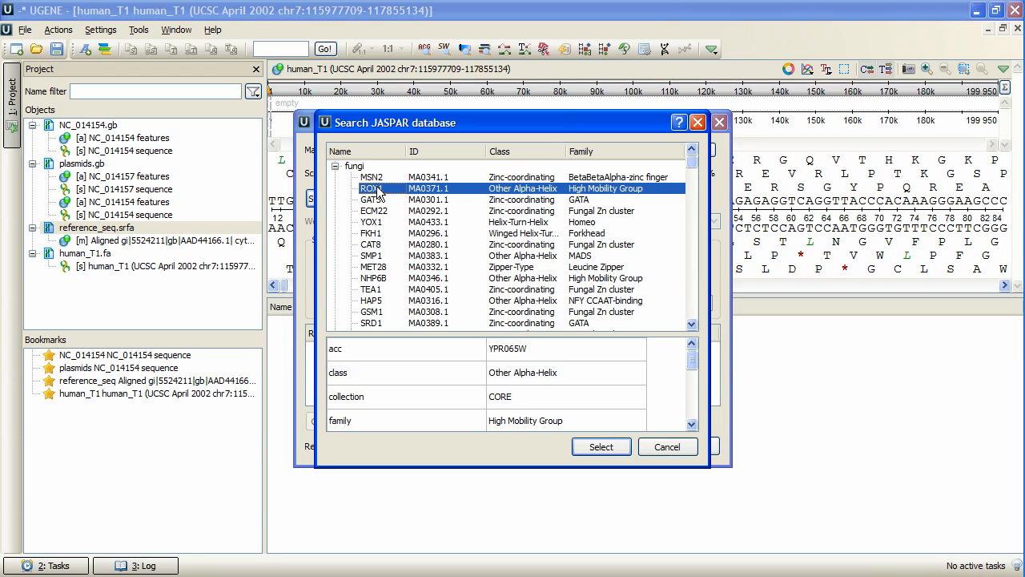
pyautogui.click(599, 447)
pyautogui.click(606, 447)
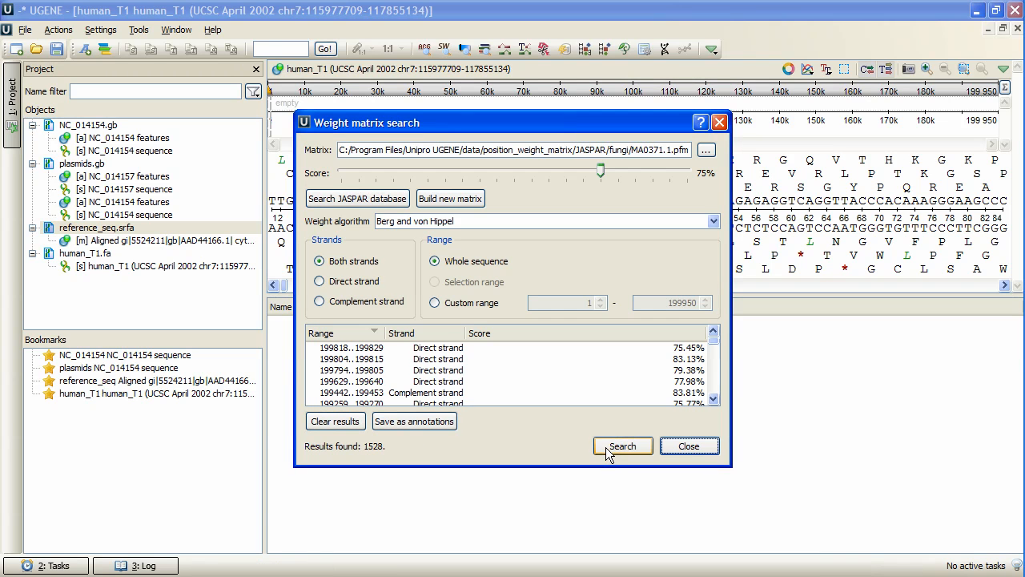
# Step: Look through the ranges, strands and scores of the found binding sites and close the weight matrix search
pyautogui.click(450, 349)
pyautogui.moveTo(450, 348); pyautogui.dragTo(474, 417)
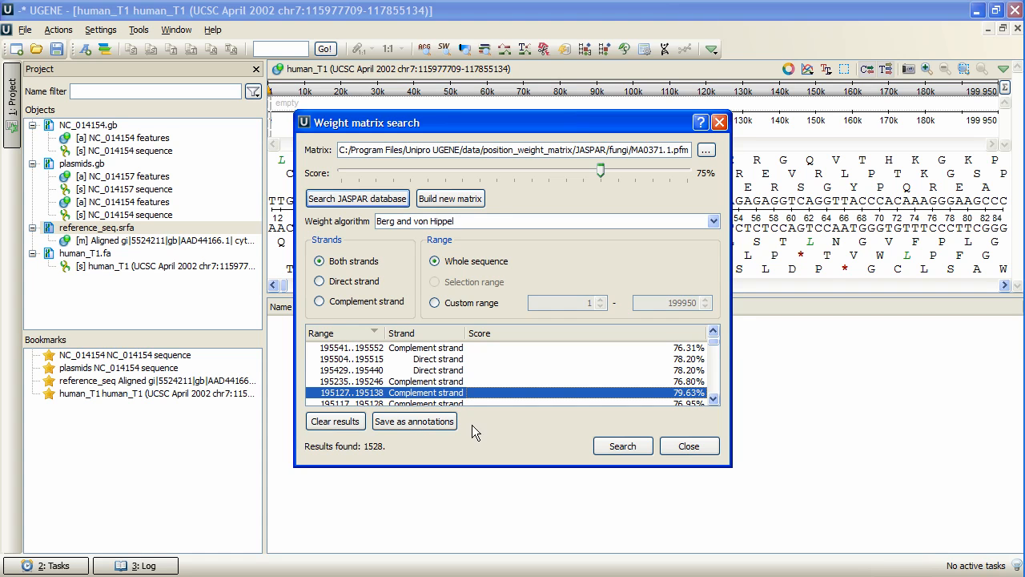
pyautogui.click(704, 450)
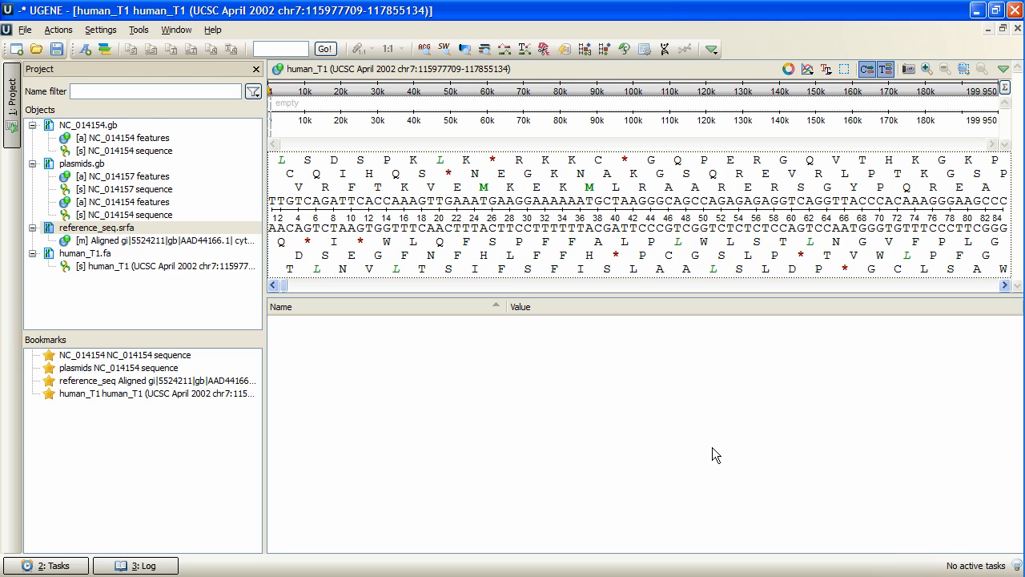
# Step: Open the sequence file murine.gb from the Genbank samples folder
pyautogui.click(34, 48)
pyautogui.click(330, 59)
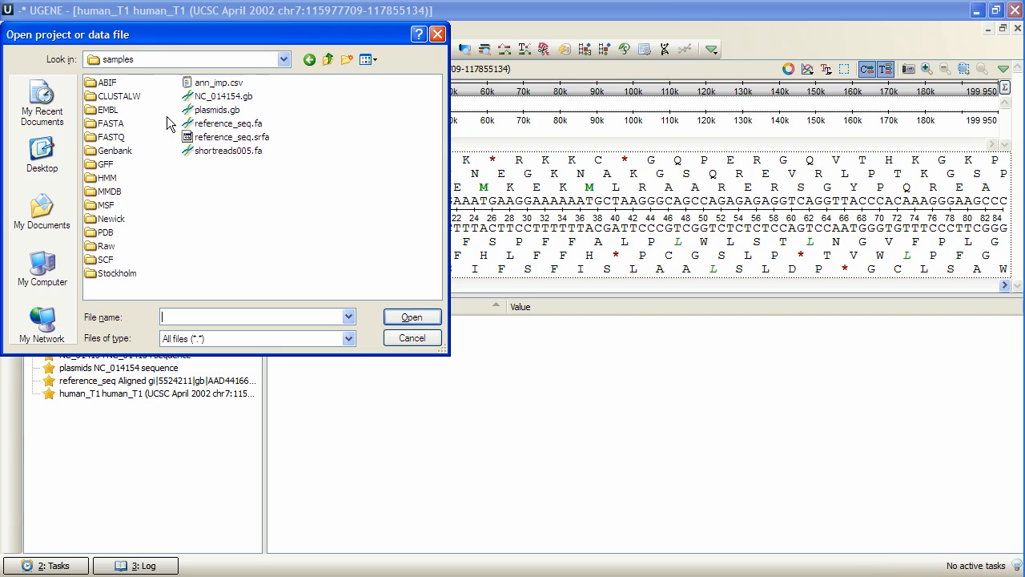
pyautogui.doubleClick(118, 145)
pyautogui.doubleClick(115, 83)
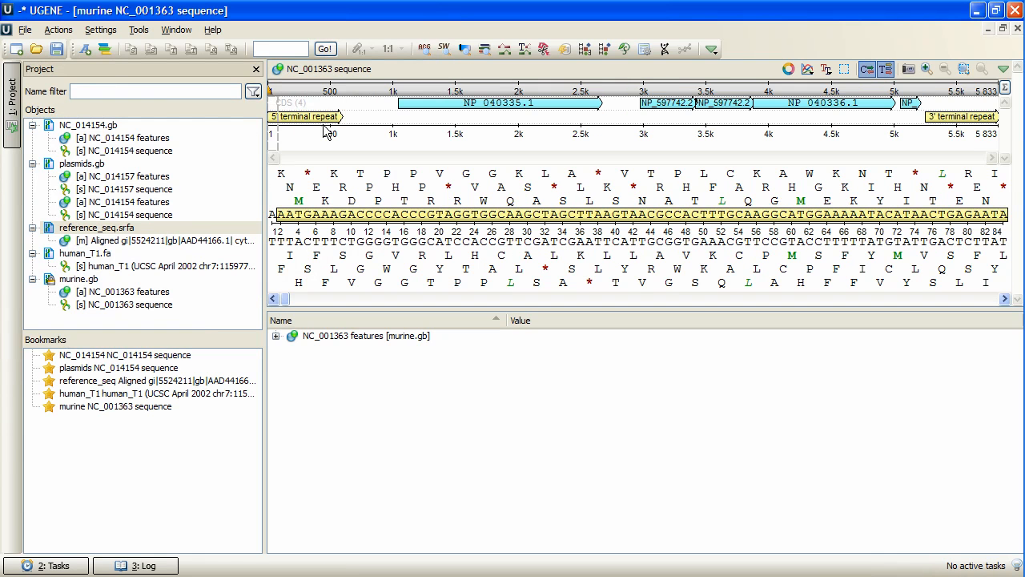
# Step: Start a remote database query for the murine NC_001363 sequence with blastn as the search type
pyautogui.rightClick(524, 193)
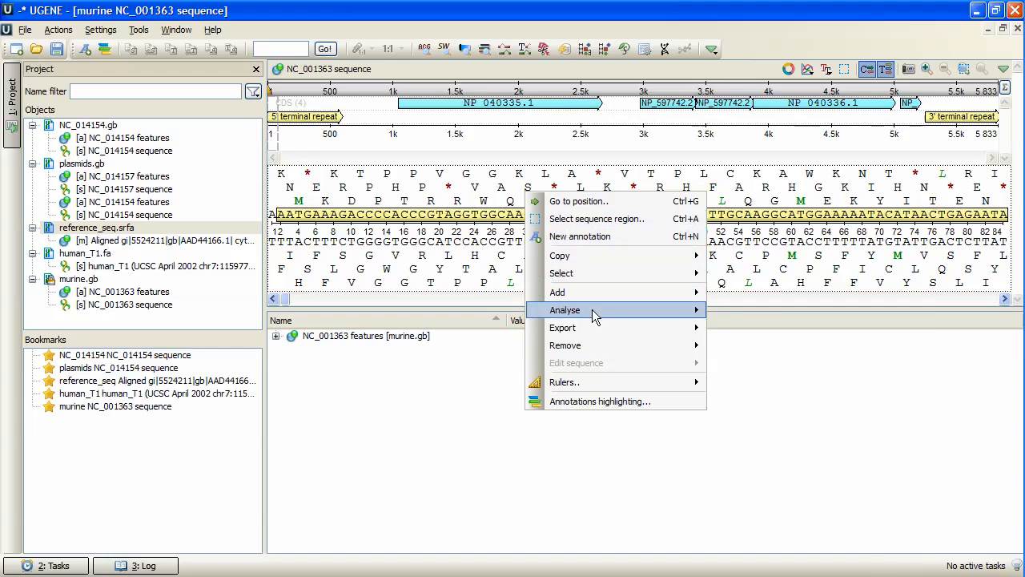
pyautogui.moveTo(593, 310)
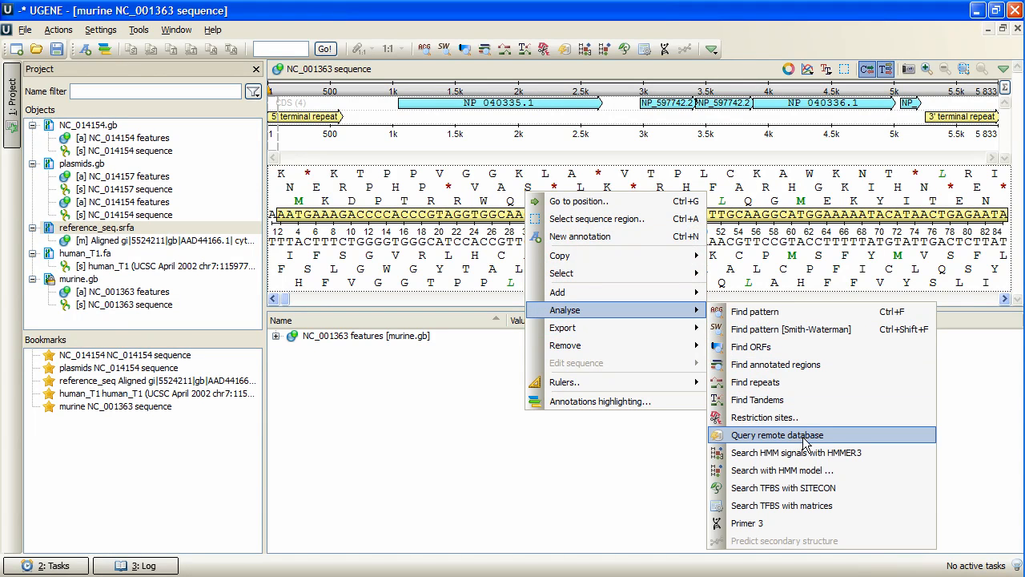
pyautogui.click(848, 436)
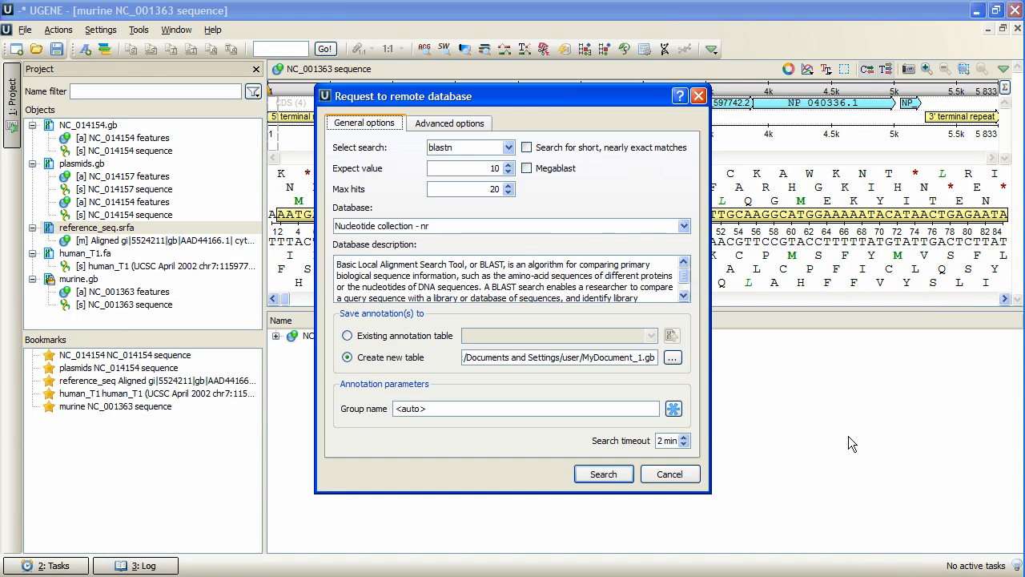
pyautogui.click(489, 147)
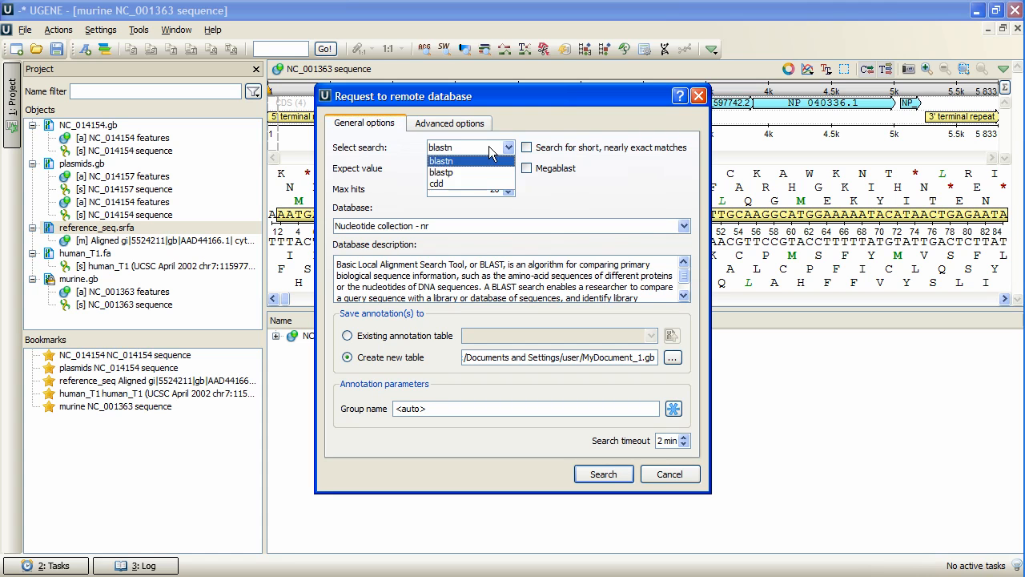
pyautogui.click(476, 161)
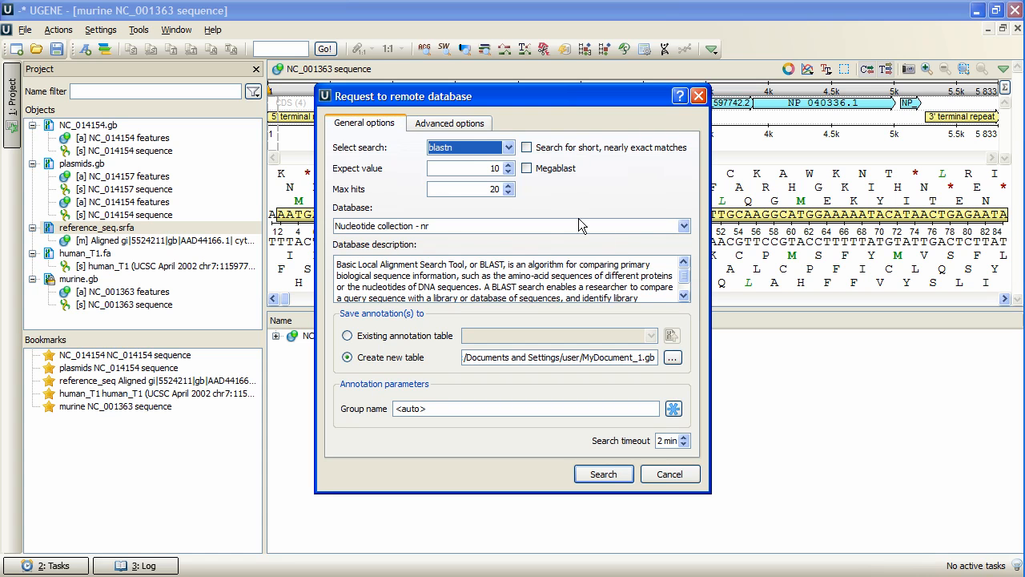
pyautogui.click(686, 294)
pyautogui.scroll(1, 692, 299)
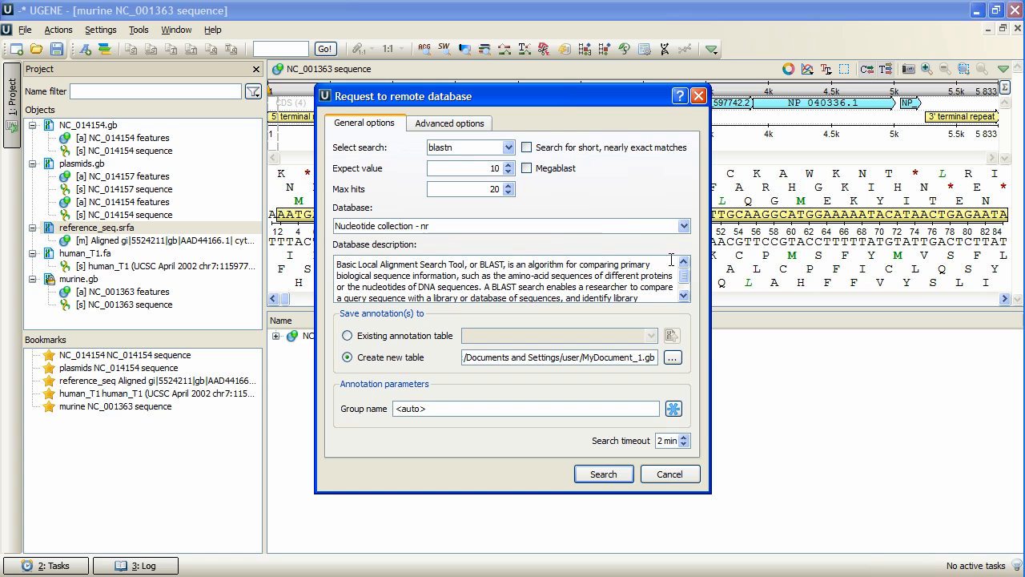
# Step: Set the annotation group name to results and the maximum hits to 5, and run the remote database search
pyautogui.doubleClick(492, 168)
pyautogui.moveTo(443, 404); pyautogui.dragTo(387, 414)
pyautogui.write('results')
pyautogui.moveTo(485, 189); pyautogui.dragTo(510, 194)
pyautogui.write('5')
pyautogui.click(616, 472)
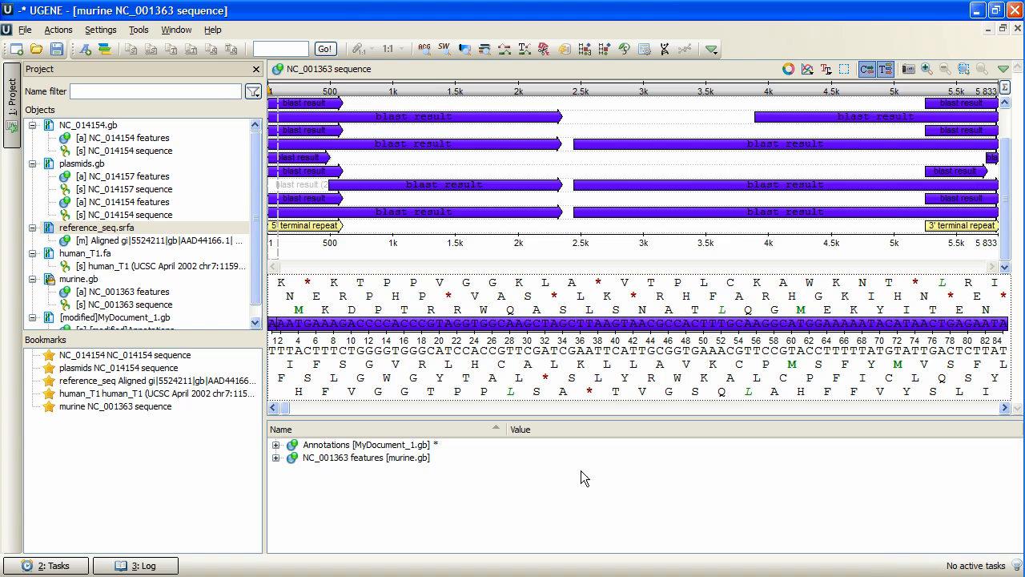
# Step: Expand the results annotation group in MyDocument_1.gb and examine the qualifiers of the 1..2337 blast result
pyautogui.click(276, 445)
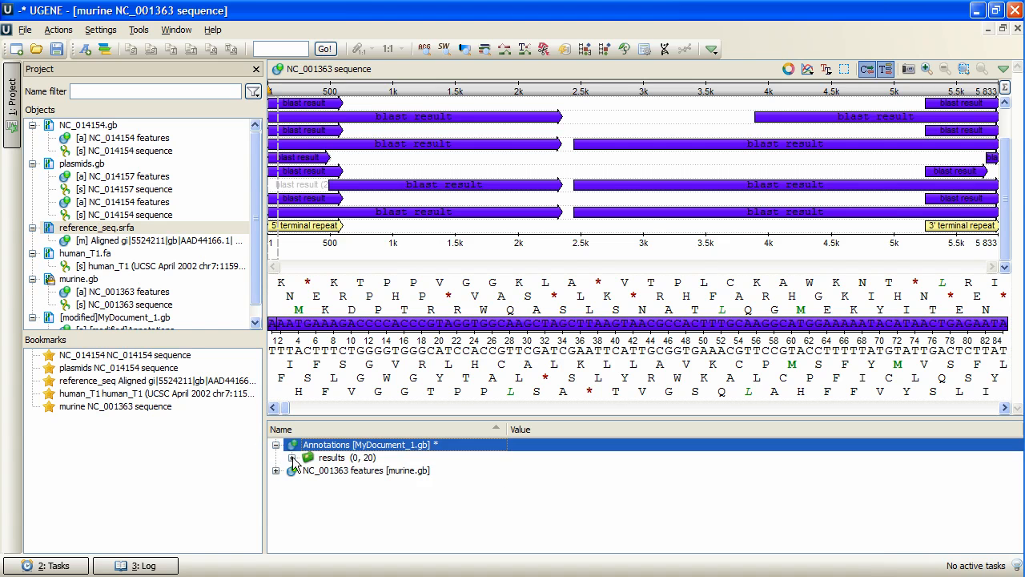
pyautogui.click(292, 457)
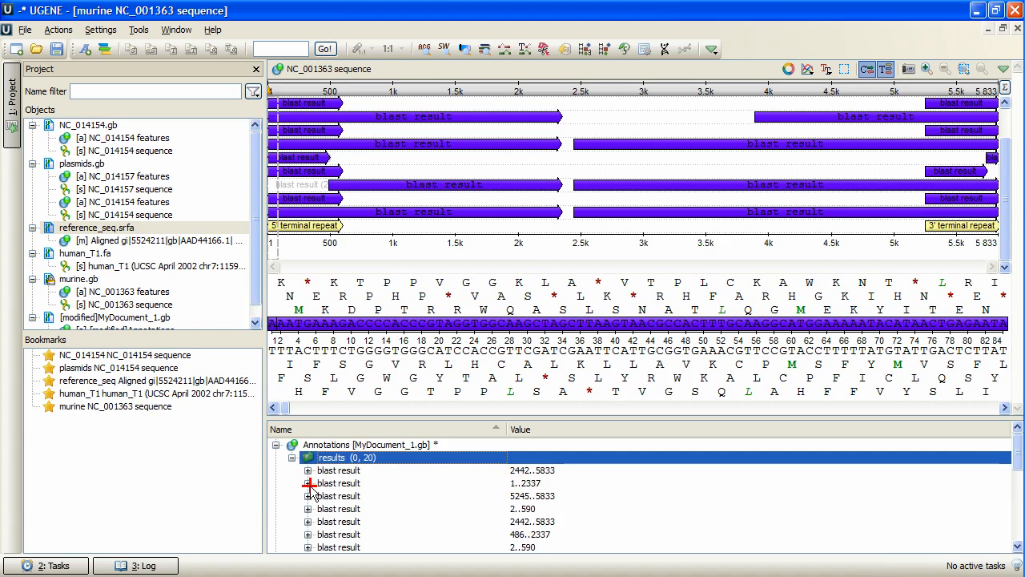
pyautogui.click(308, 483)
pyautogui.moveTo(338, 496); pyautogui.dragTo(373, 548)
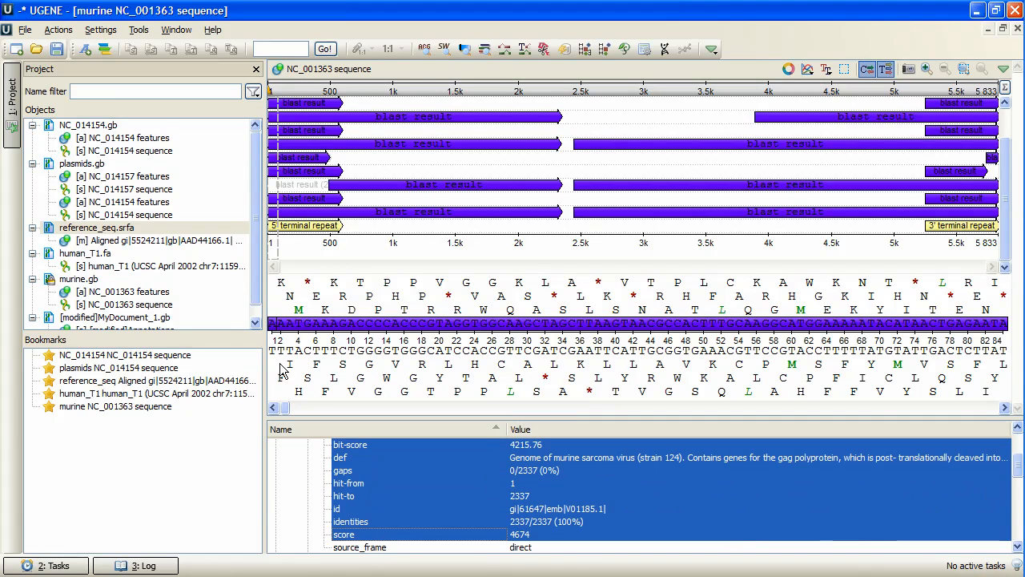
# Step: Save a copy of MyDocument_1.gb in GFF format as MyDocument_1_copy1.gff, added to the project
pyautogui.click(257, 322)
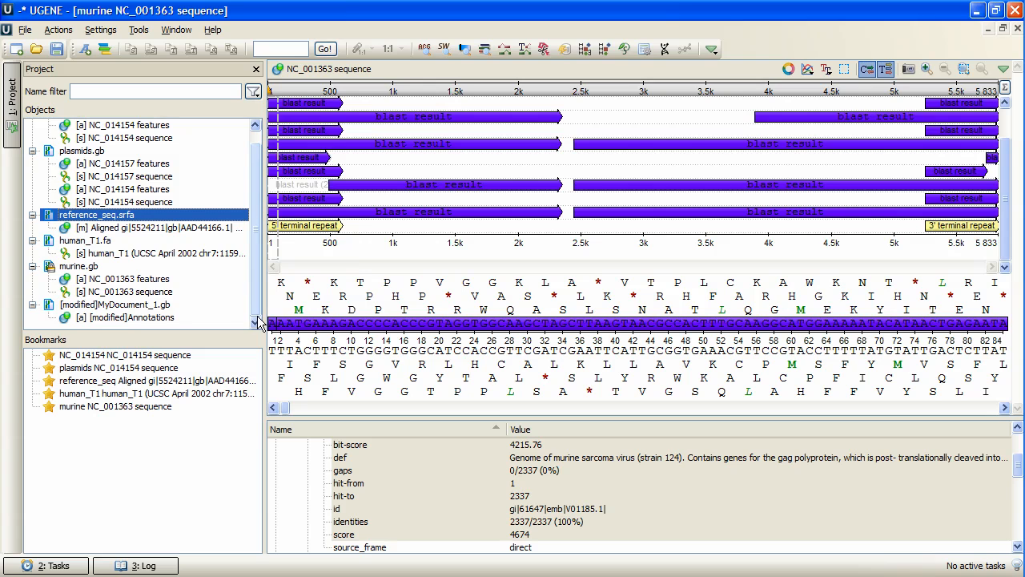
pyautogui.click(157, 306)
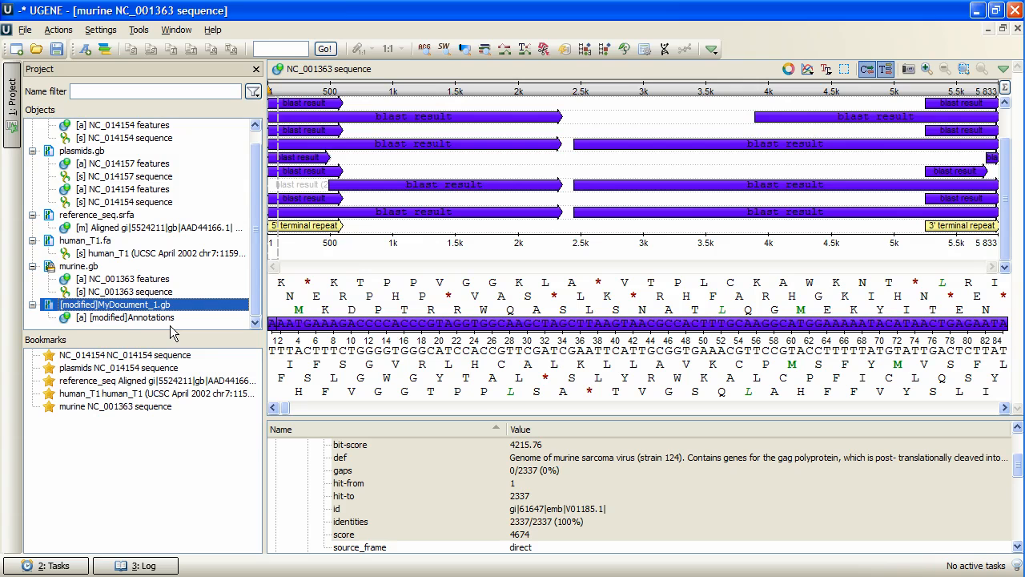
pyautogui.rightClick(96, 306)
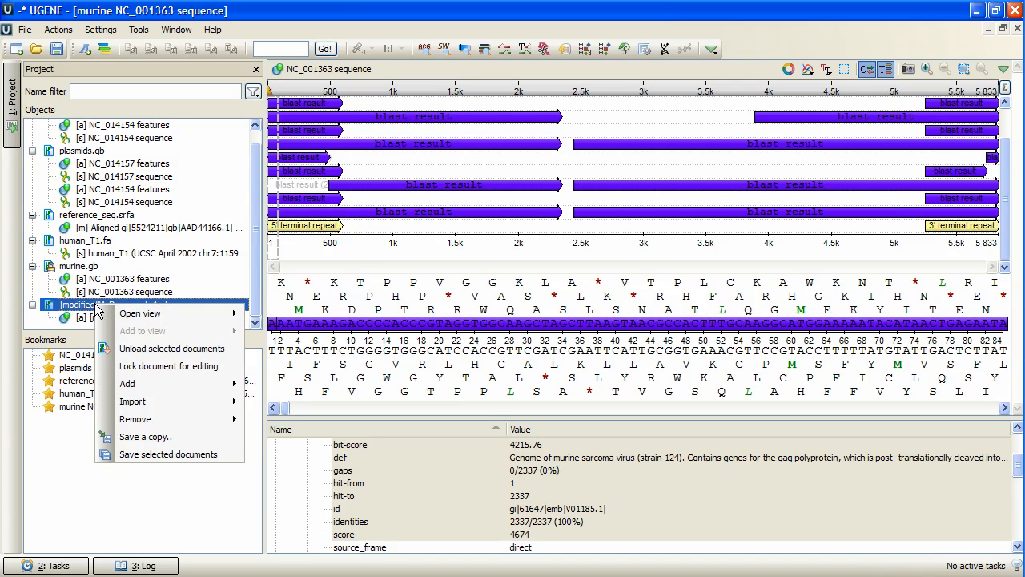
pyautogui.click(180, 437)
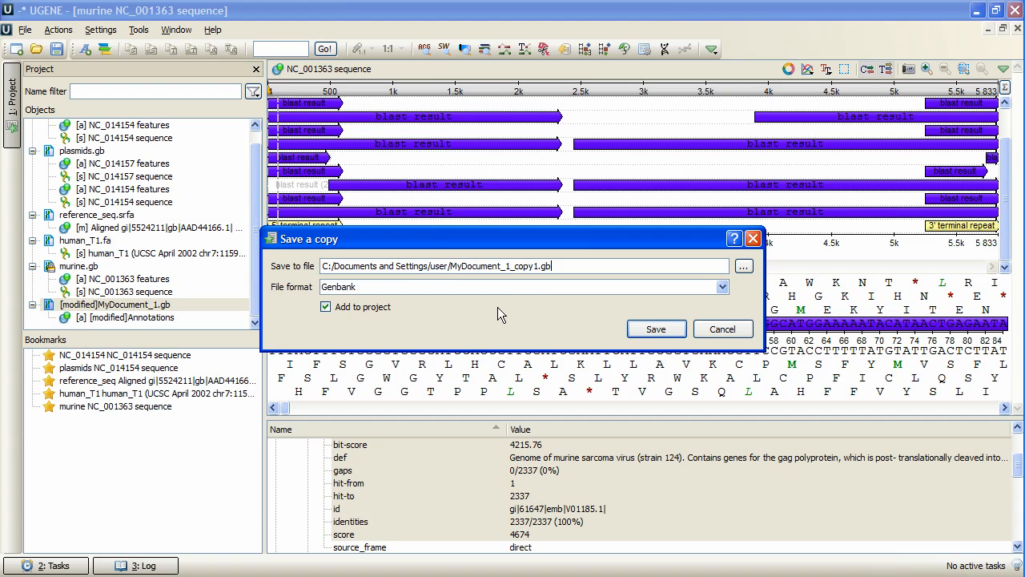
pyautogui.click(532, 287)
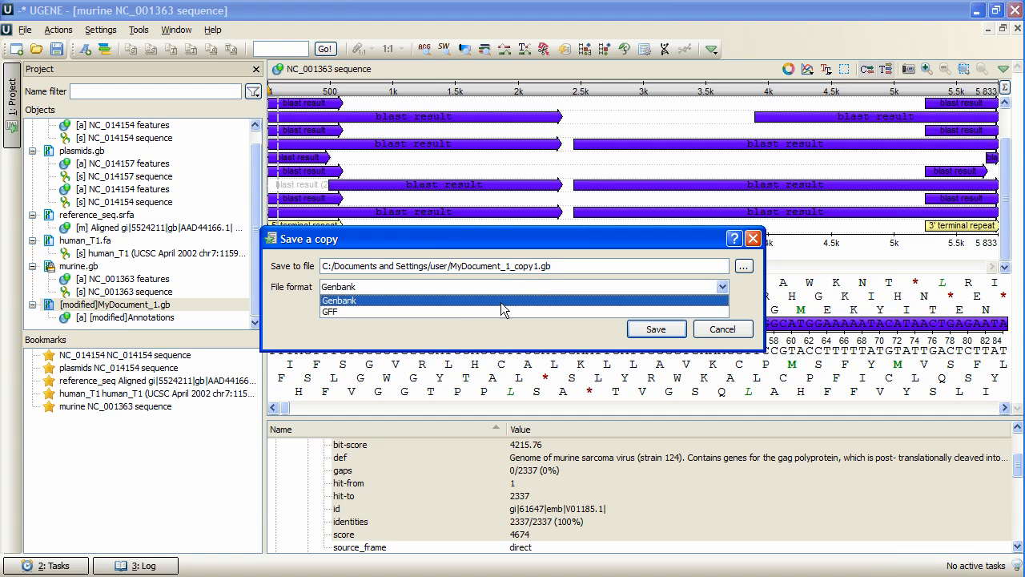
pyautogui.click(492, 310)
pyautogui.click(576, 265)
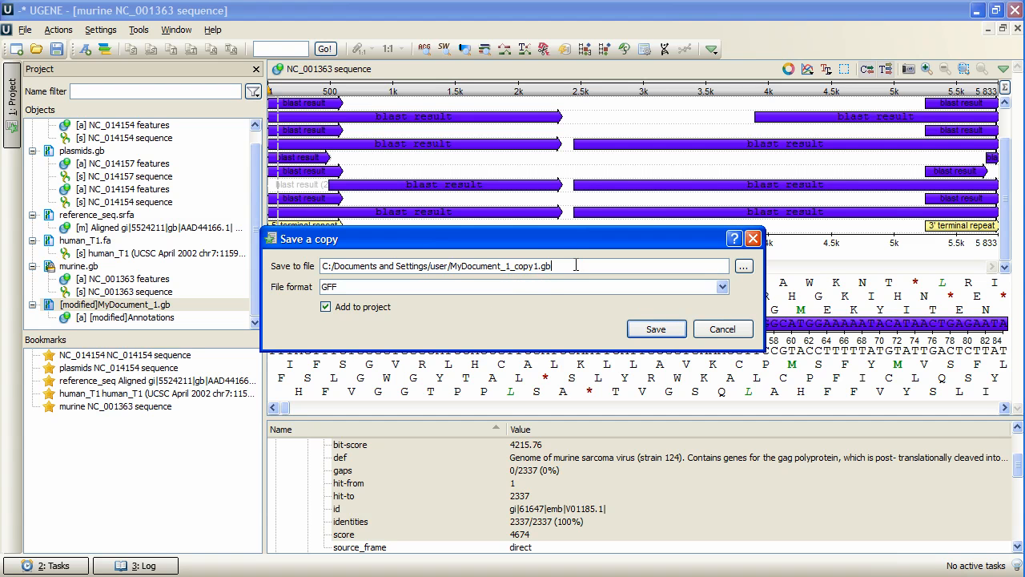
pyautogui.press('BackSpace')
pyautogui.write('ff')
pyautogui.click(657, 328)
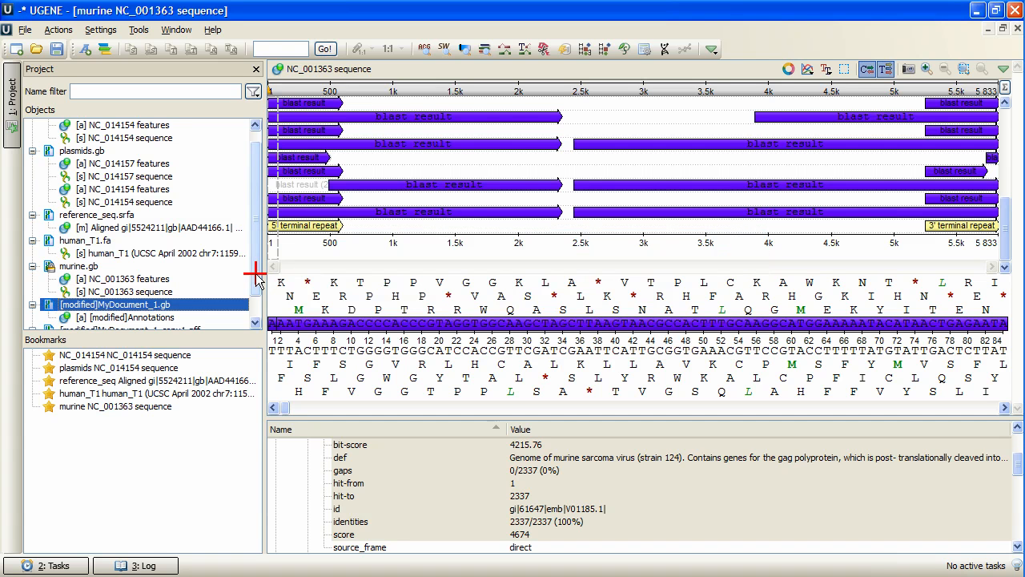
# Step: Activate the existing view of the human_T1 sequence from the project objects
pyautogui.scroll(-1, 258, 311)
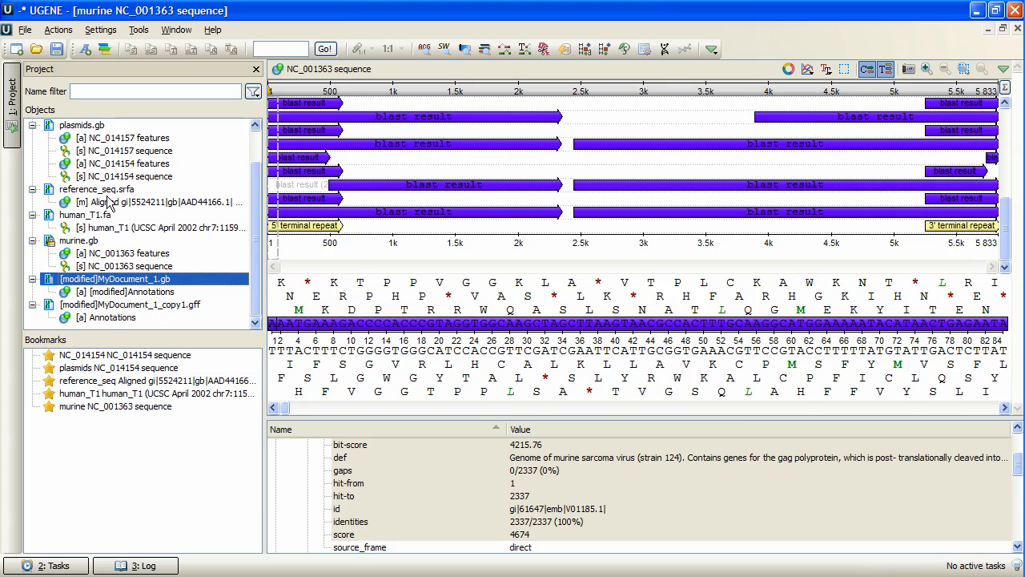
pyautogui.doubleClick(100, 227)
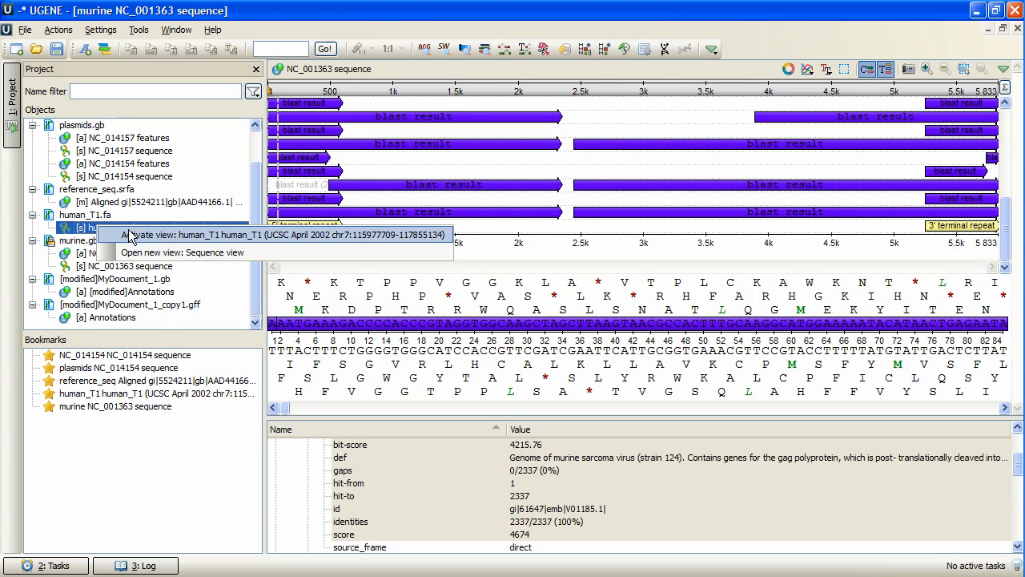
pyautogui.click(139, 237)
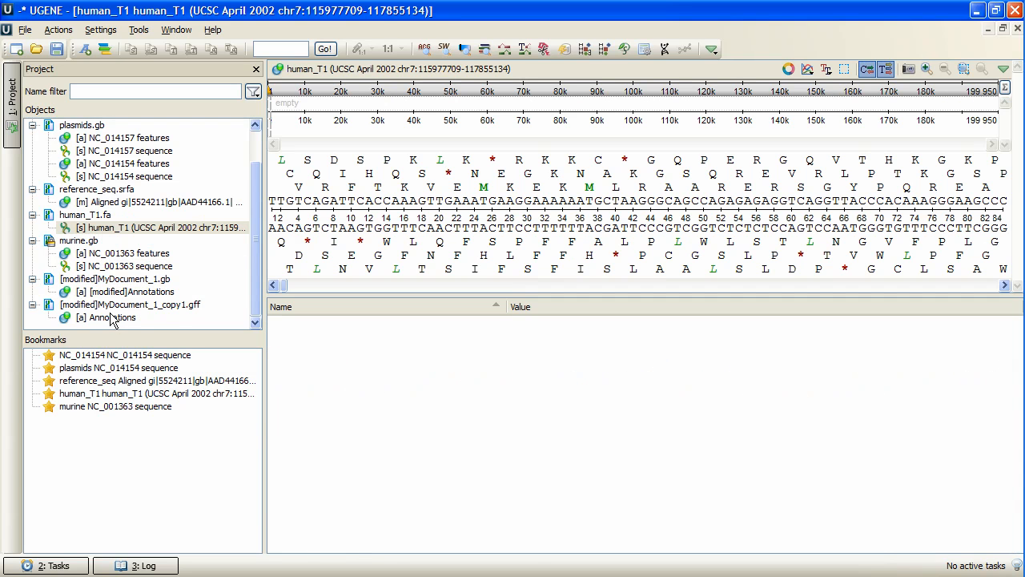
# Step: Associate the annotations of MyDocument_1_copy1.gff with the human_T1 sequence and select a 2442..5833 blast result on it
pyautogui.moveTo(113, 319)
pyautogui.mouseDown()
pyautogui.moveTo(241, 249)
pyautogui.moveTo(300, 163)
pyautogui.mouseUp()
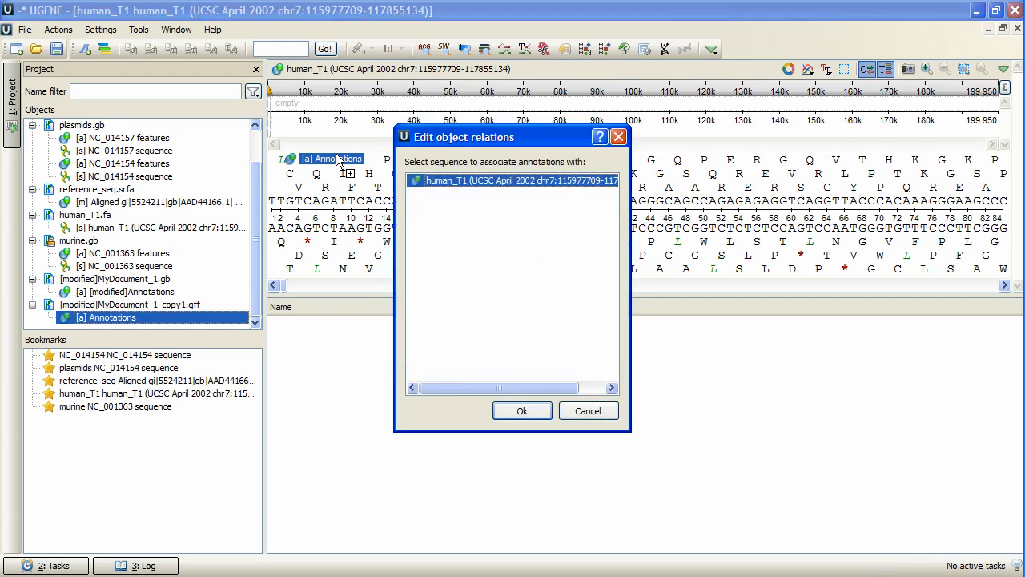
pyautogui.click(513, 412)
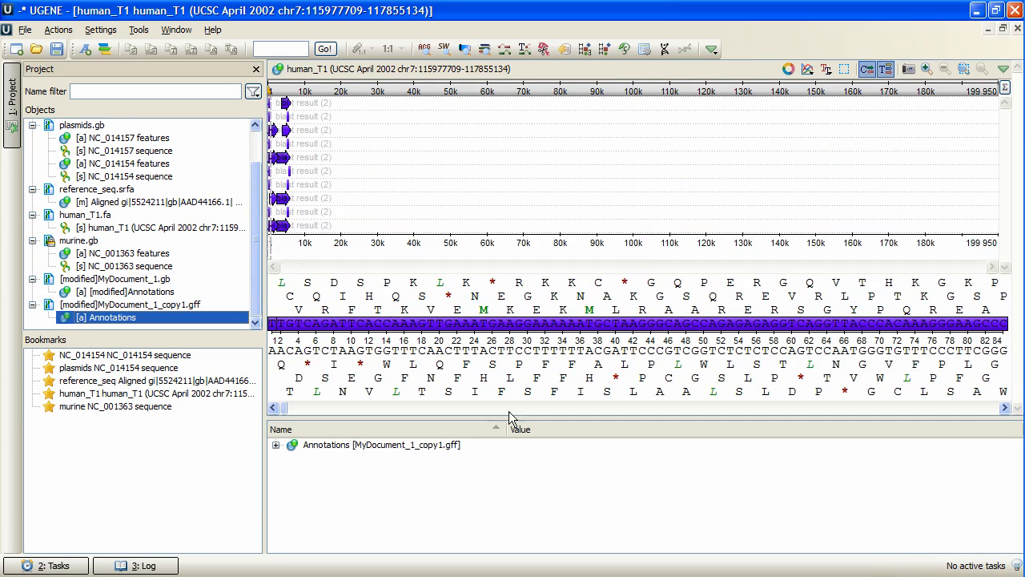
pyautogui.click(287, 199)
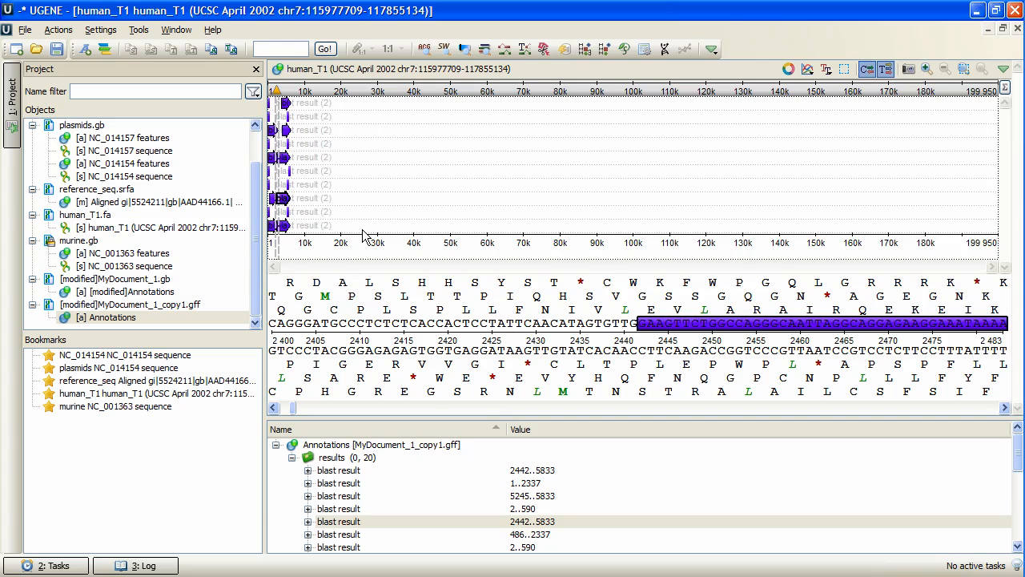